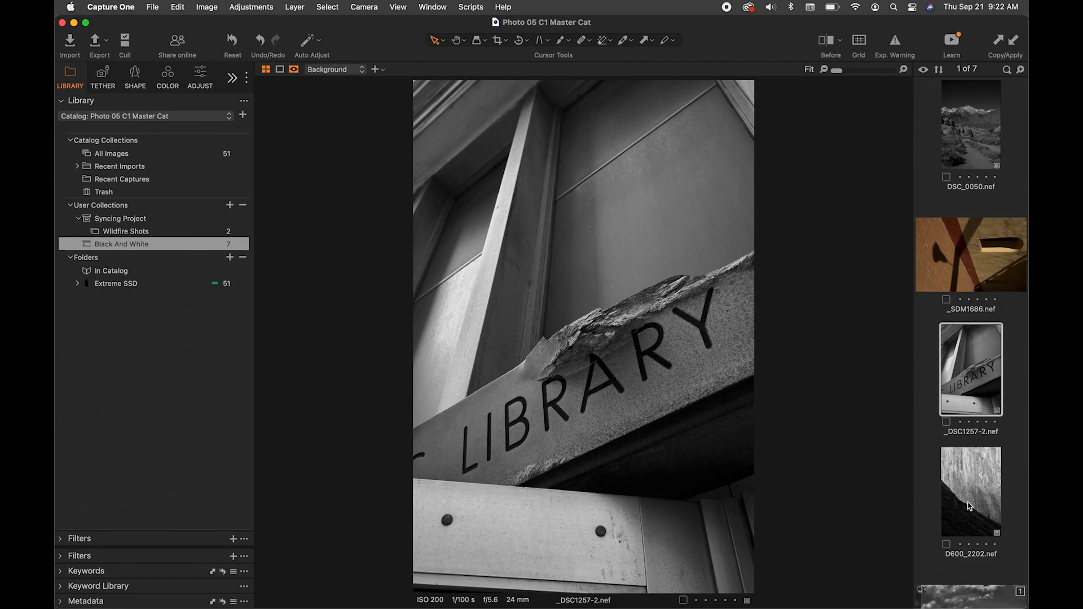
- Add D600_2202.nef, DSC_0050.nef and _SM10522.nef to the selection alongside the library sign photo
left_click(982, 486, "super")
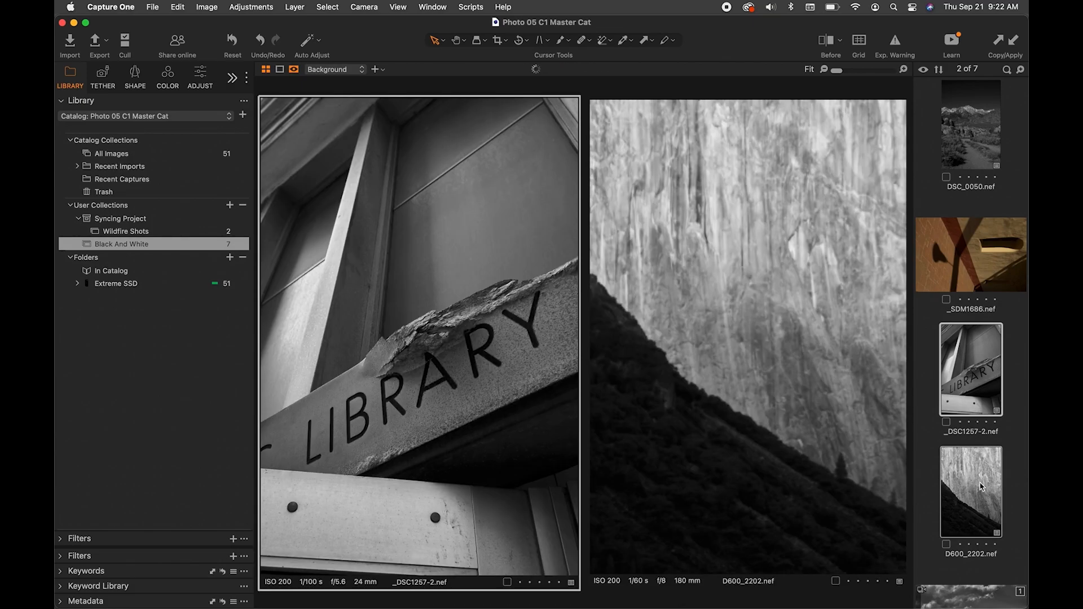
left_click(965, 163, "super")
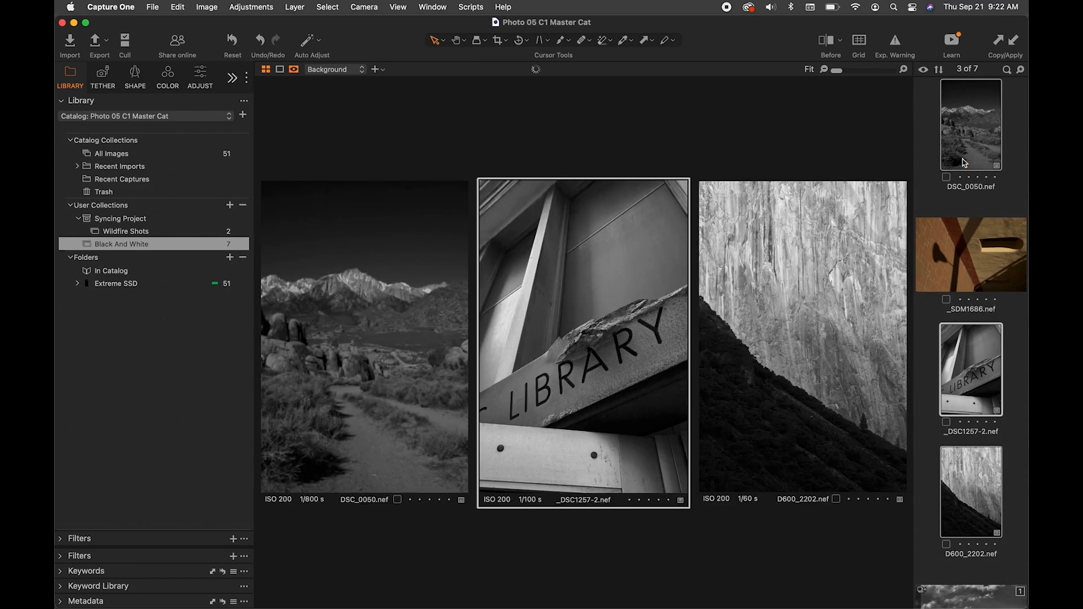
scroll(996, 428, "down", 2)
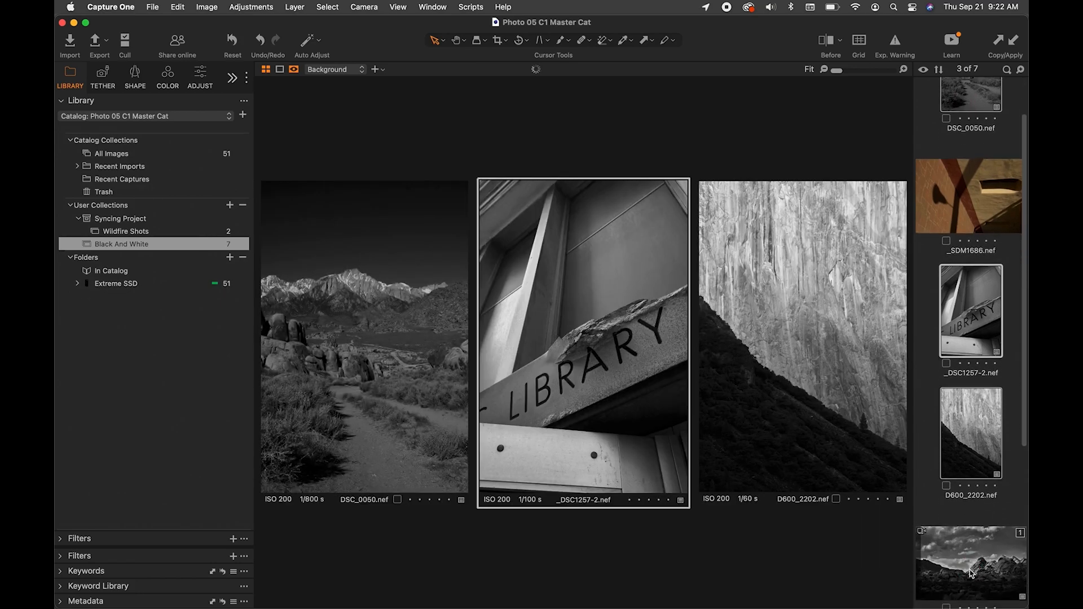
left_click(970, 574, "super")
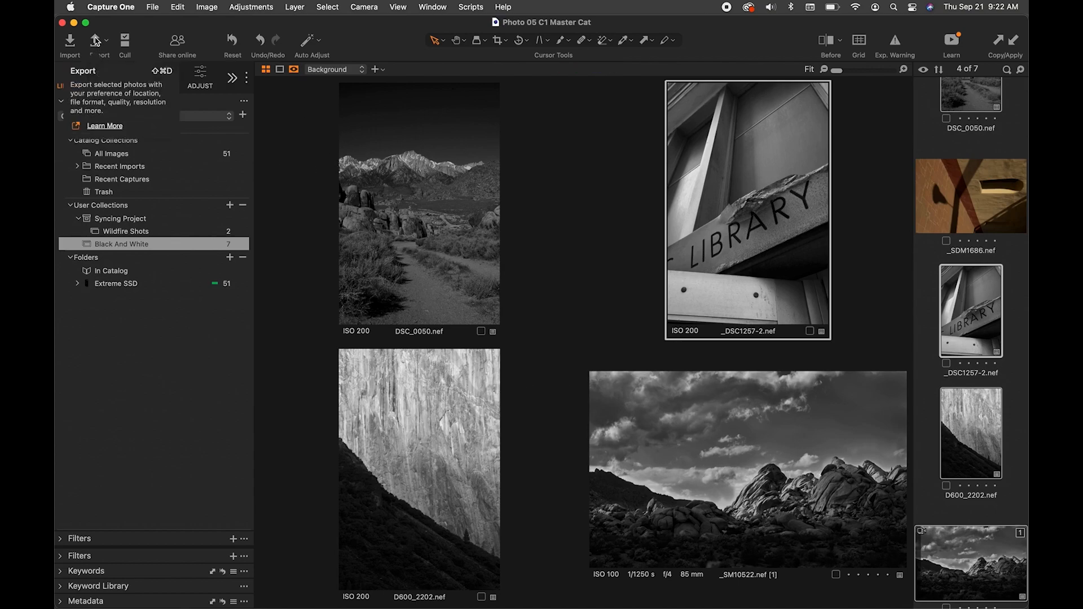
- Show the export tools and expand the list of export recipes
left_click(233, 78)
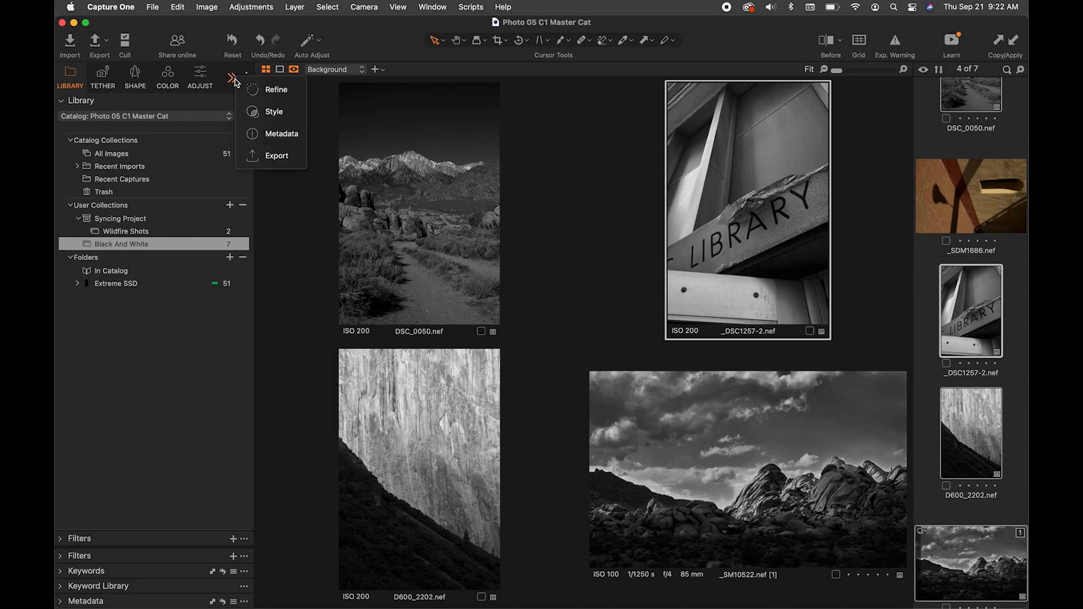
left_click(256, 163)
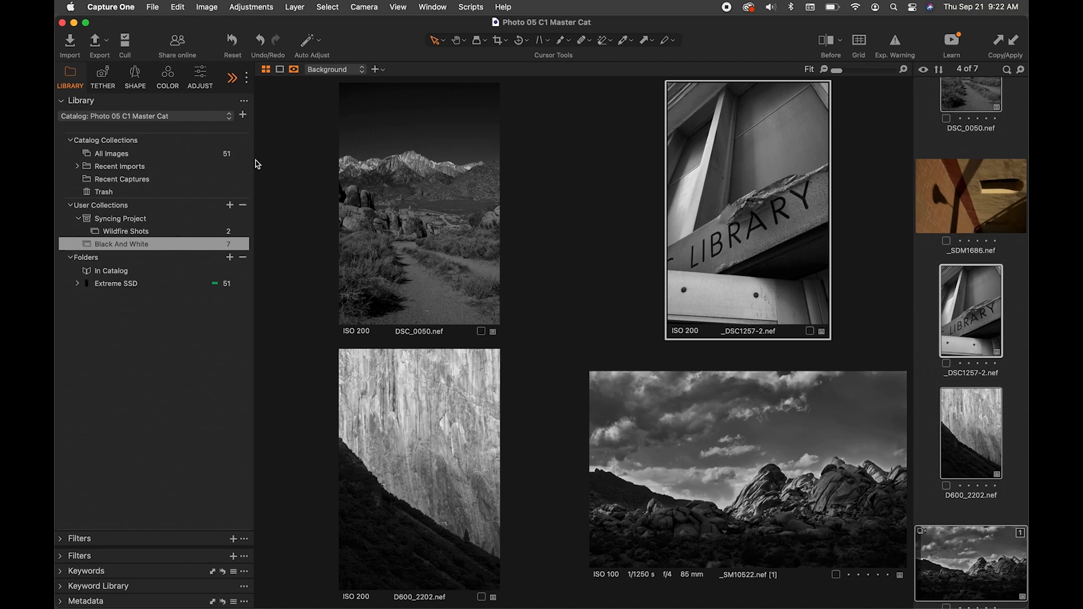
scroll(223, 252, "down", 3)
scroll(223, 252, "up", 3)
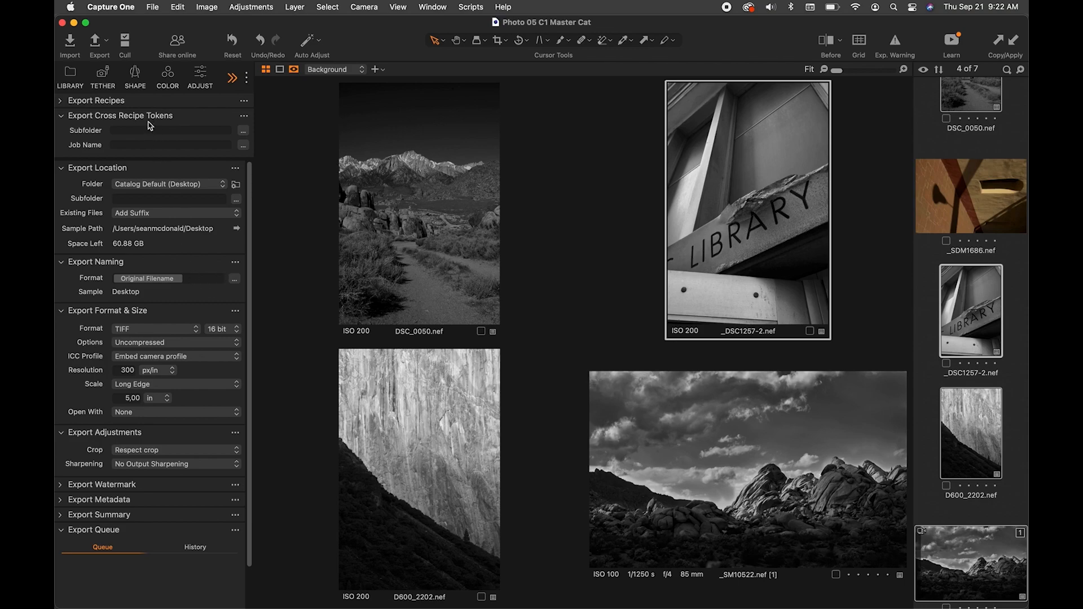
left_click(61, 101)
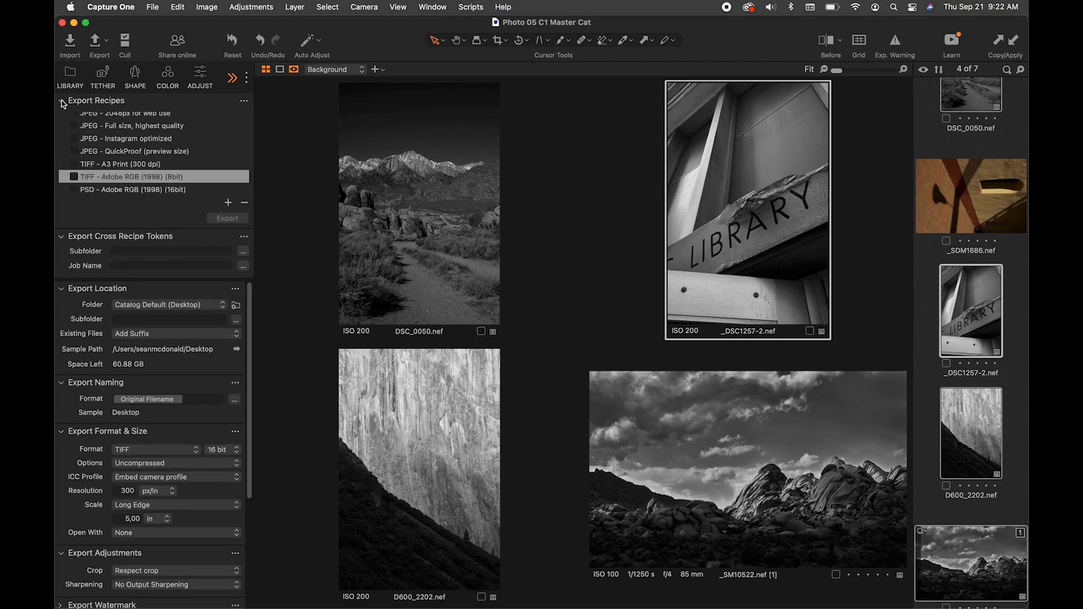
- Examine the available export recipes, including the format details of the JPEG - QuickProof recipe
scroll(201, 158, "down", 3)
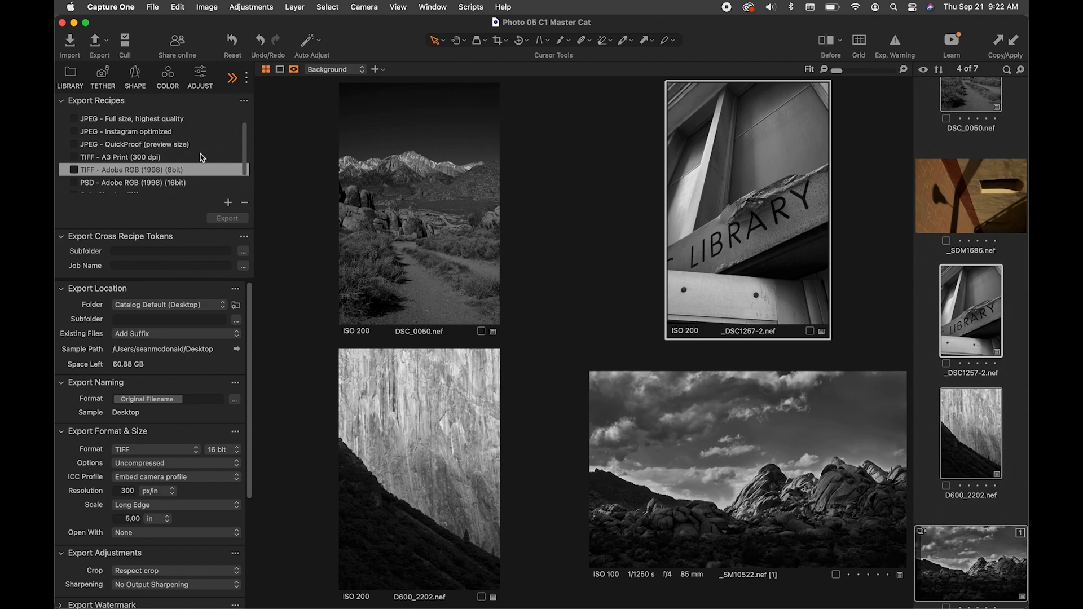
scroll(202, 157, "down", 2)
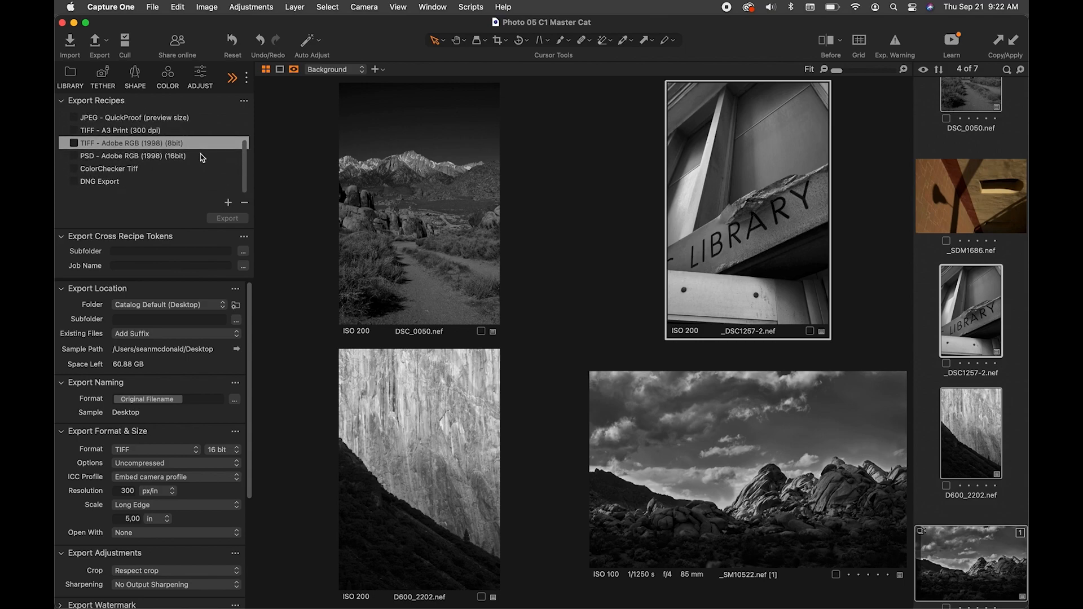
scroll(201, 158, "up", 5)
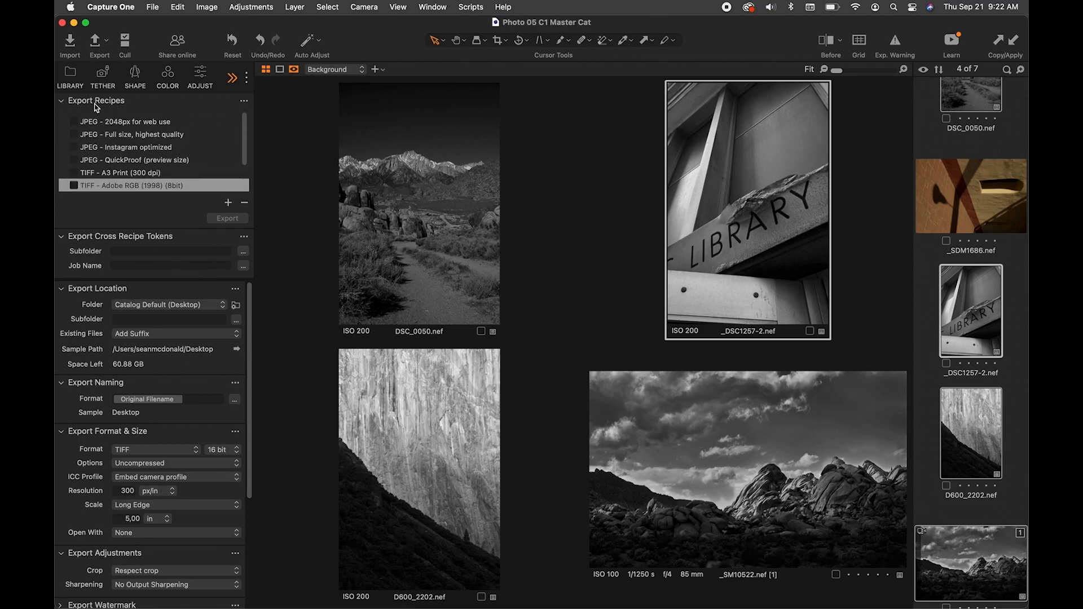
scroll(112, 154, "down", 2)
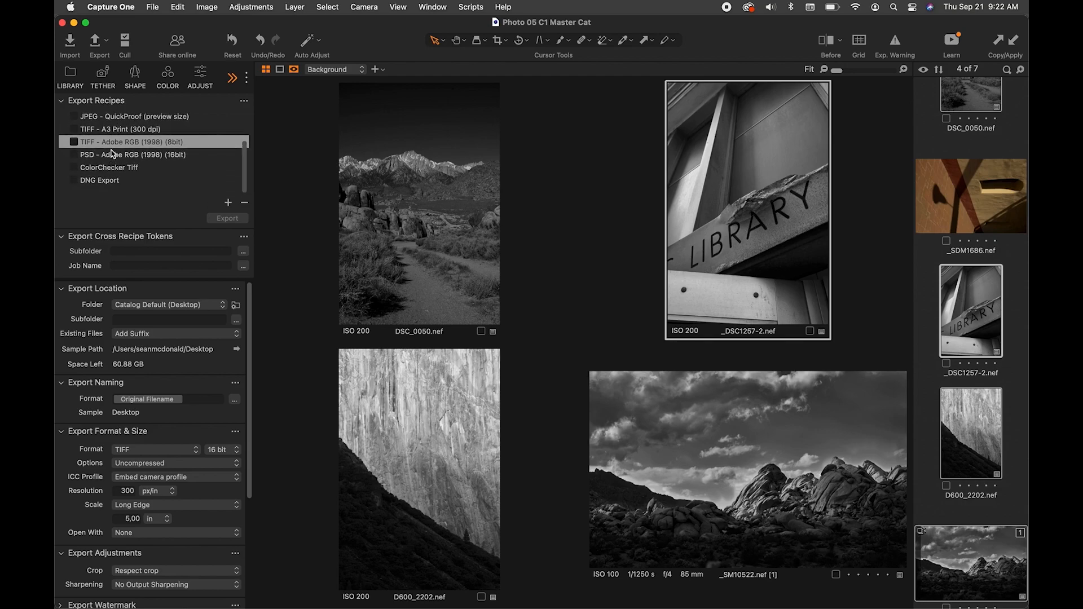
scroll(112, 153, "up", 2)
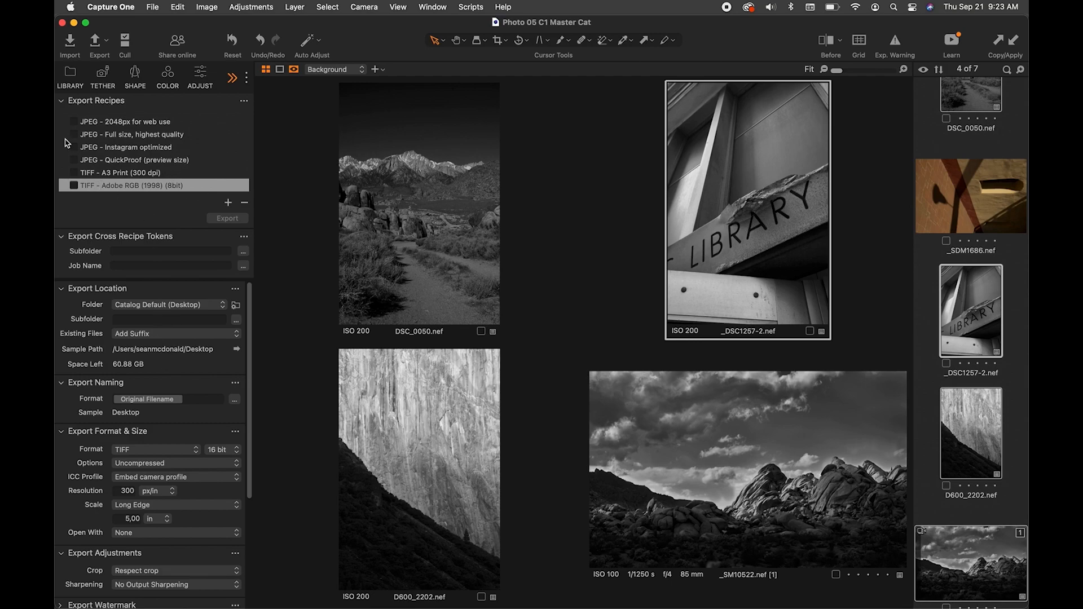
scroll(140, 164, "down", 3)
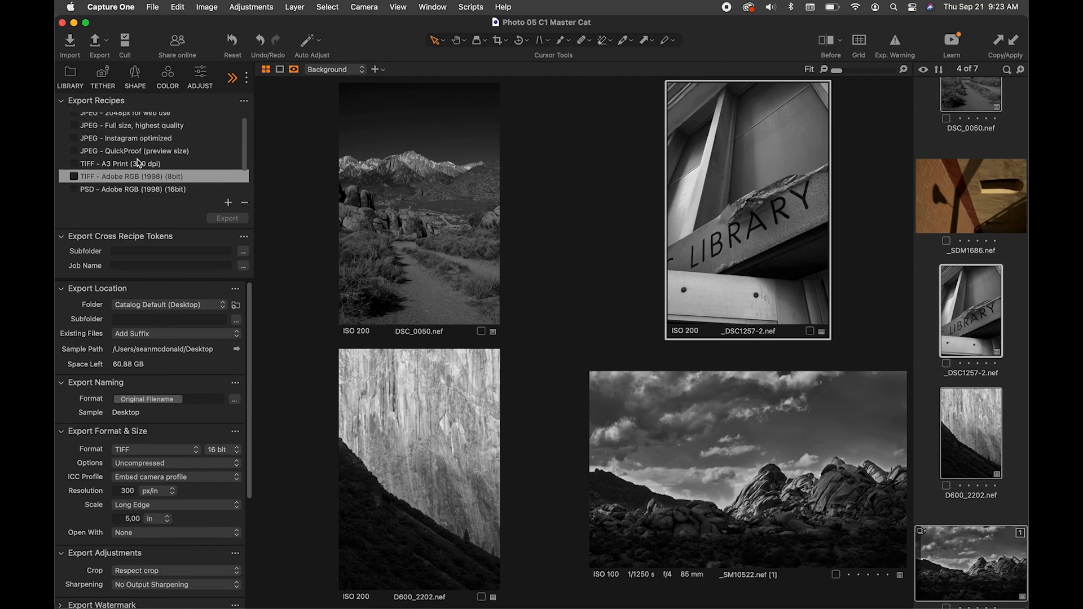
scroll(140, 164, "up", 3)
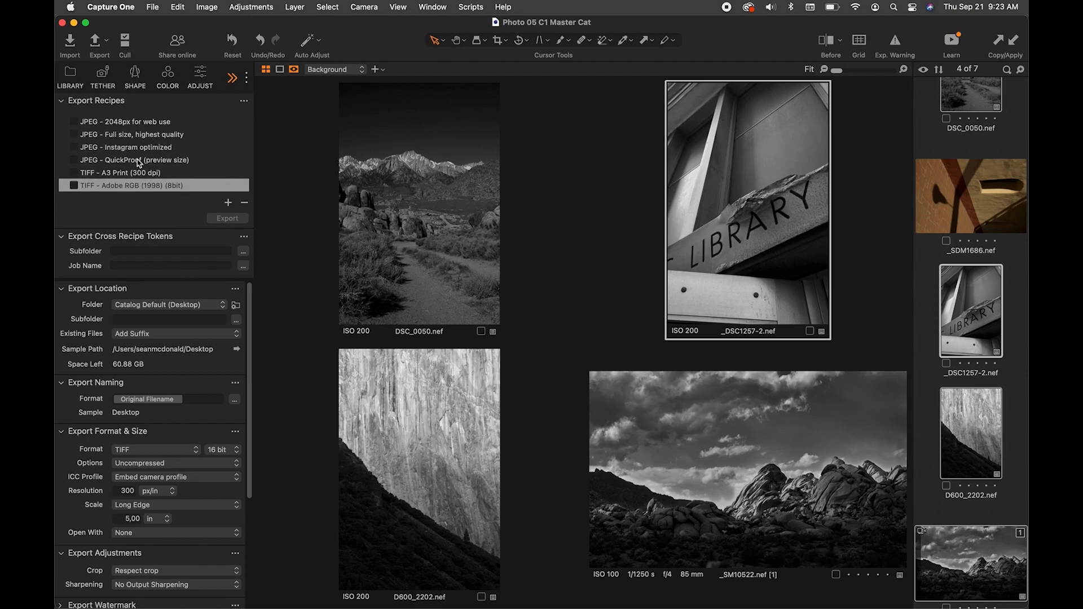
mouse_move(138, 164)
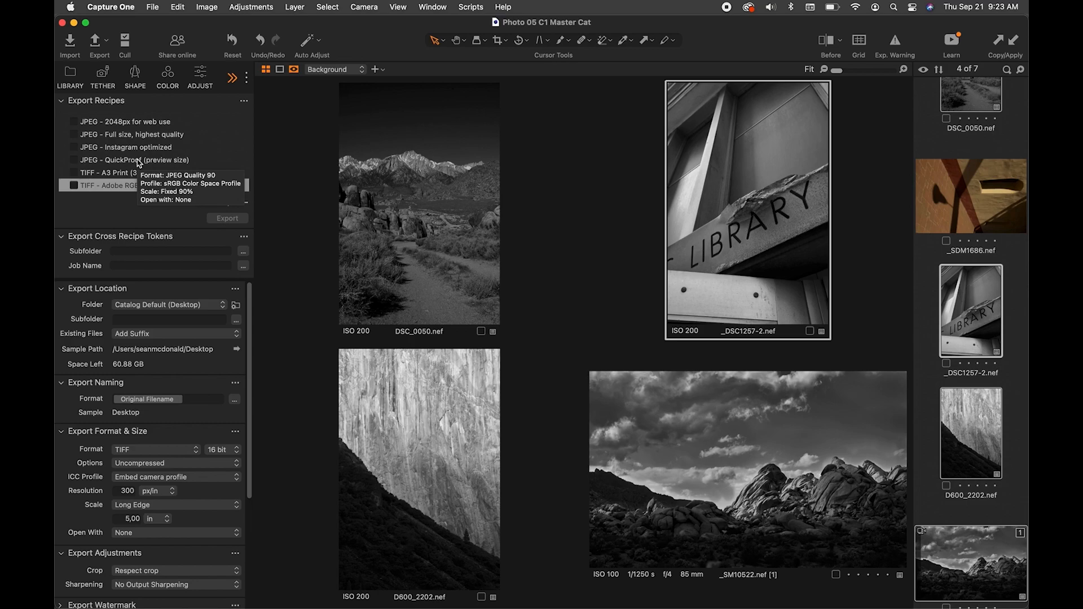
mouse_move(192, 154)
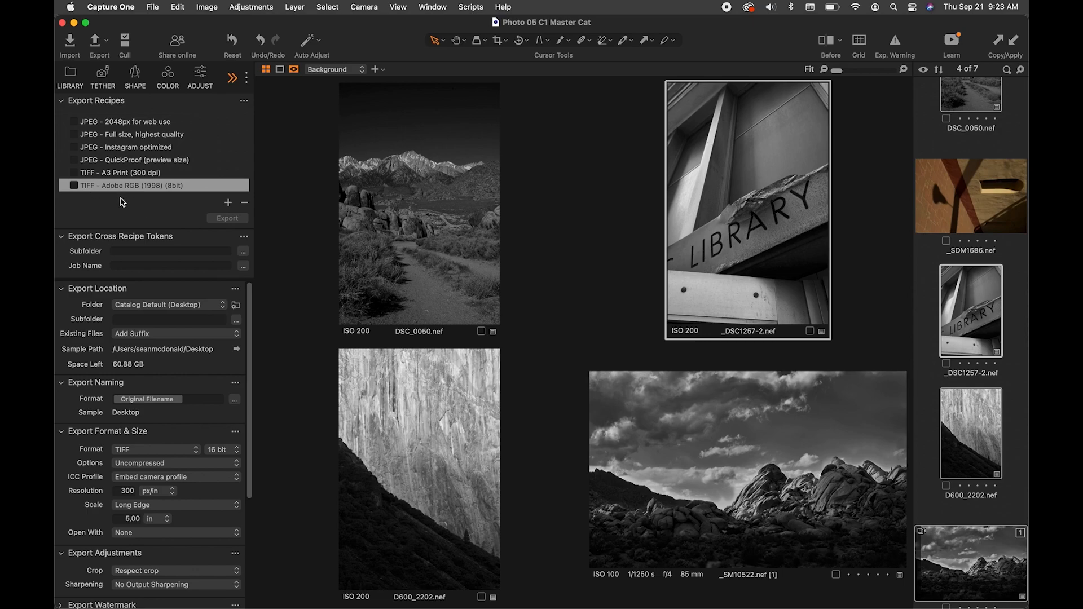
- Enable the PSD - Adobe RGB (1998) (16bit) export recipe and select it for editing
scroll(147, 181, "down", 3)
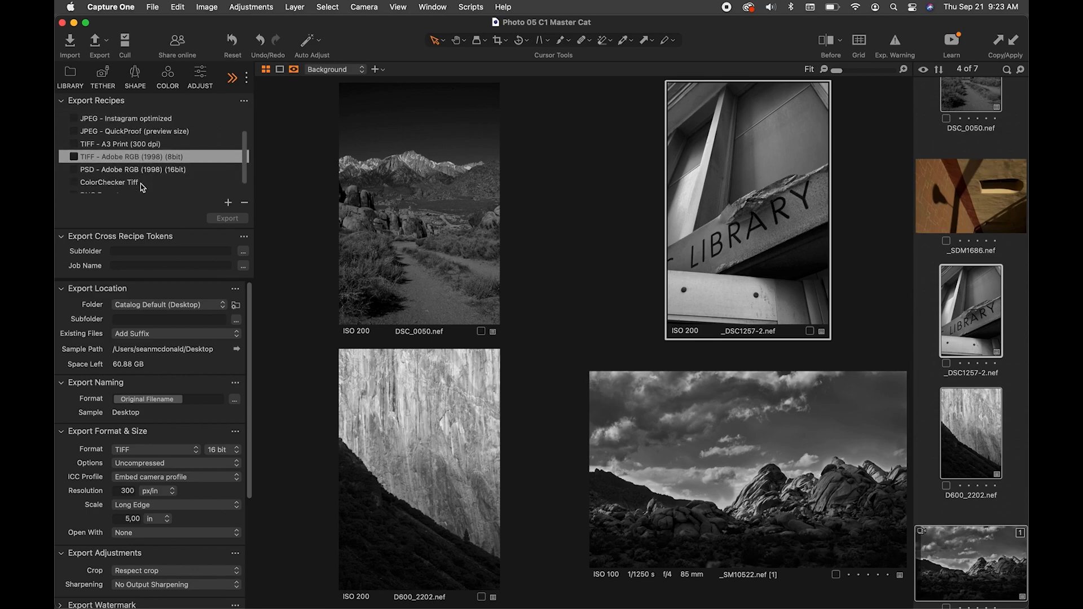
left_click(76, 162)
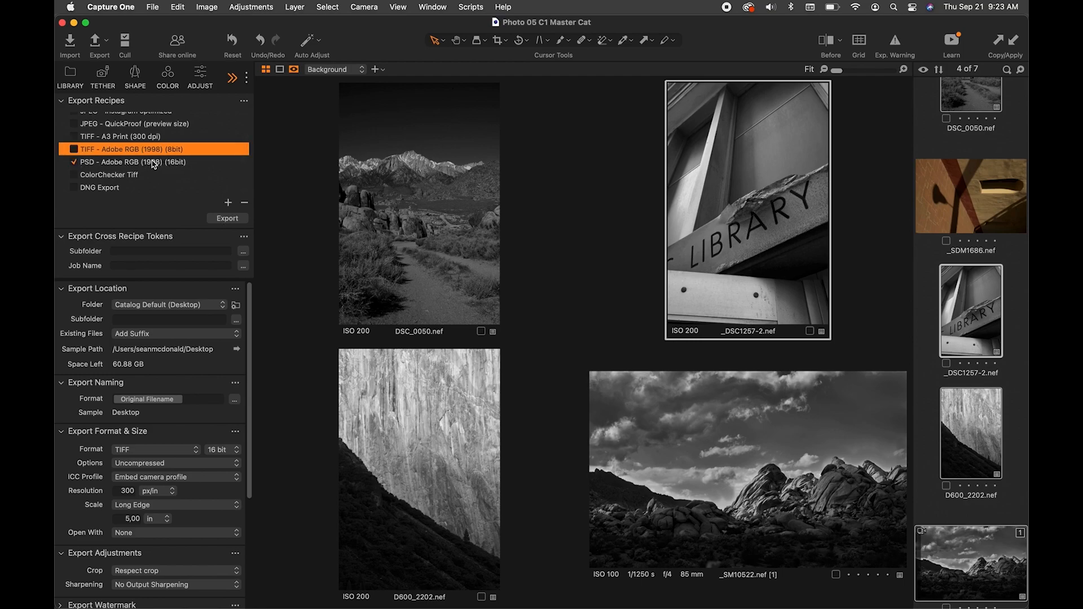
left_click(198, 166)
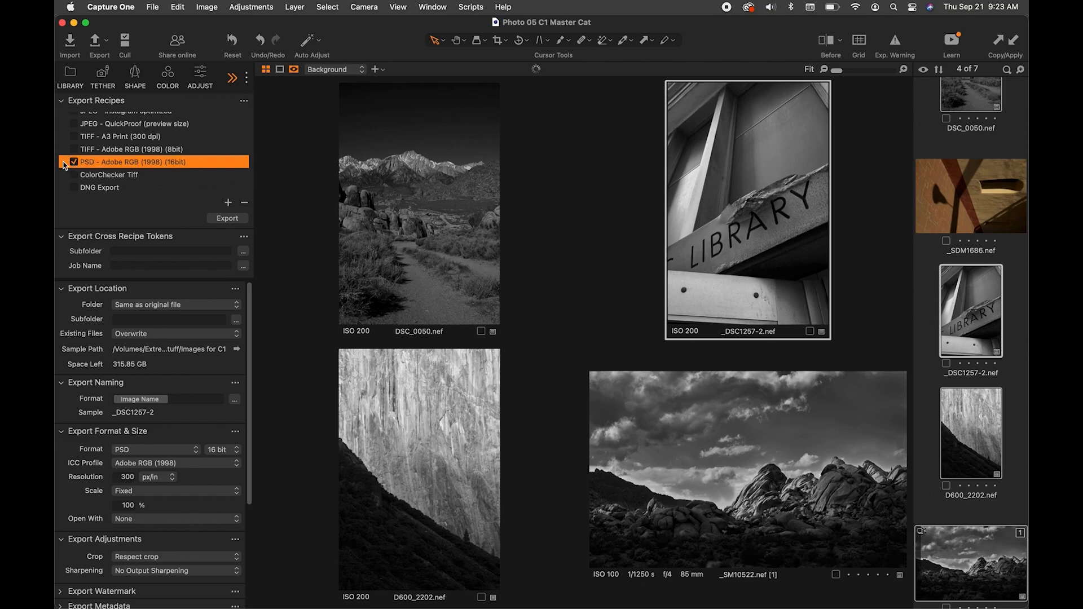
- Compare the export settings of the TIFF - Adobe RGB (1998) (8bit) and PSD - Adobe RGB (1998) (16bit) recipes
left_click(159, 152)
left_click(159, 152)
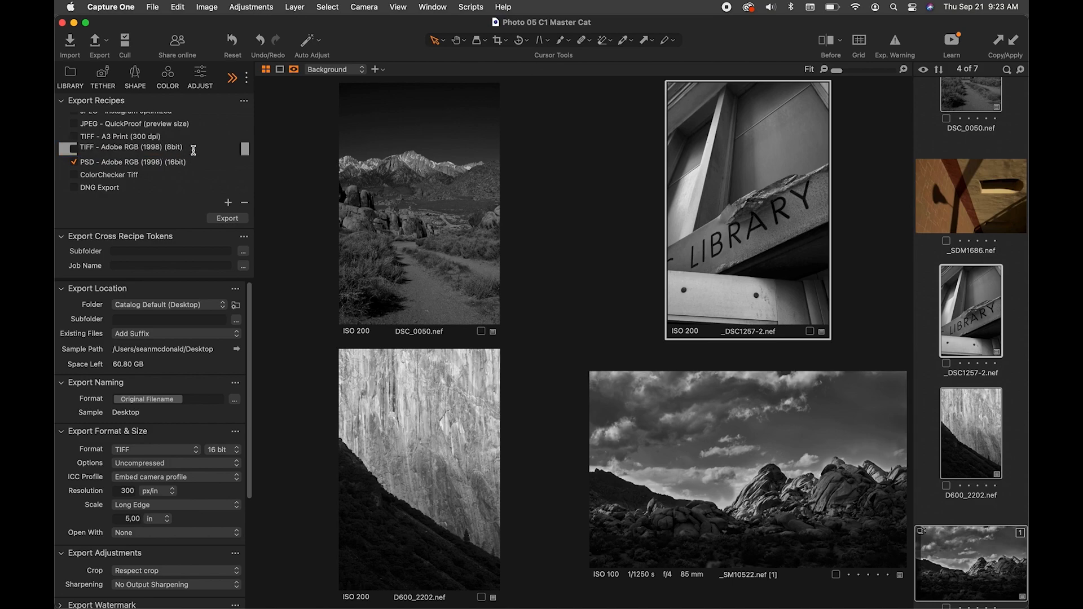
left_click(201, 163)
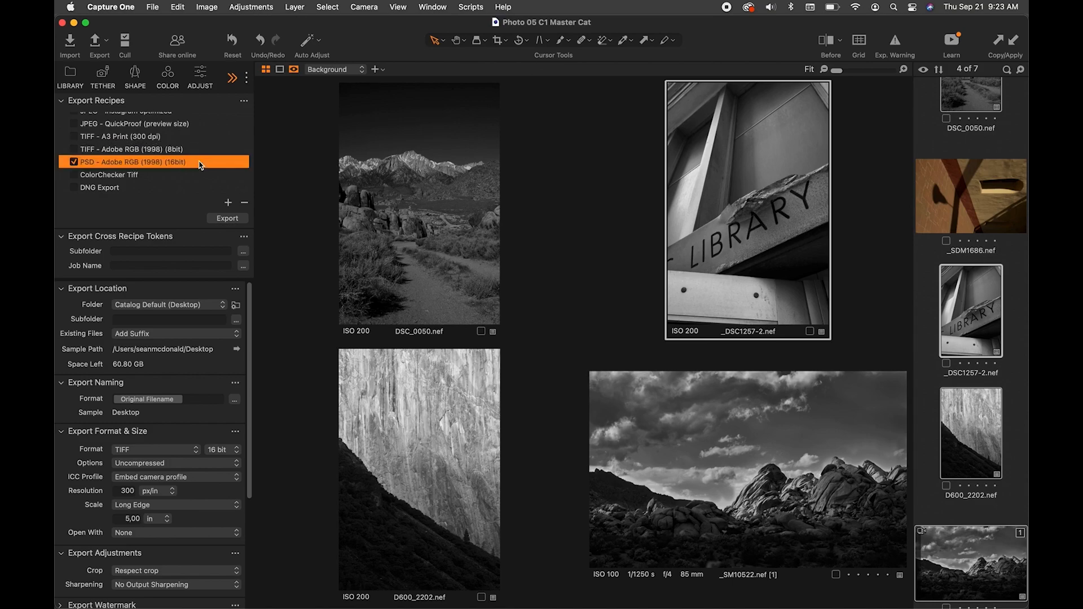
key("Up")
left_click(198, 162)
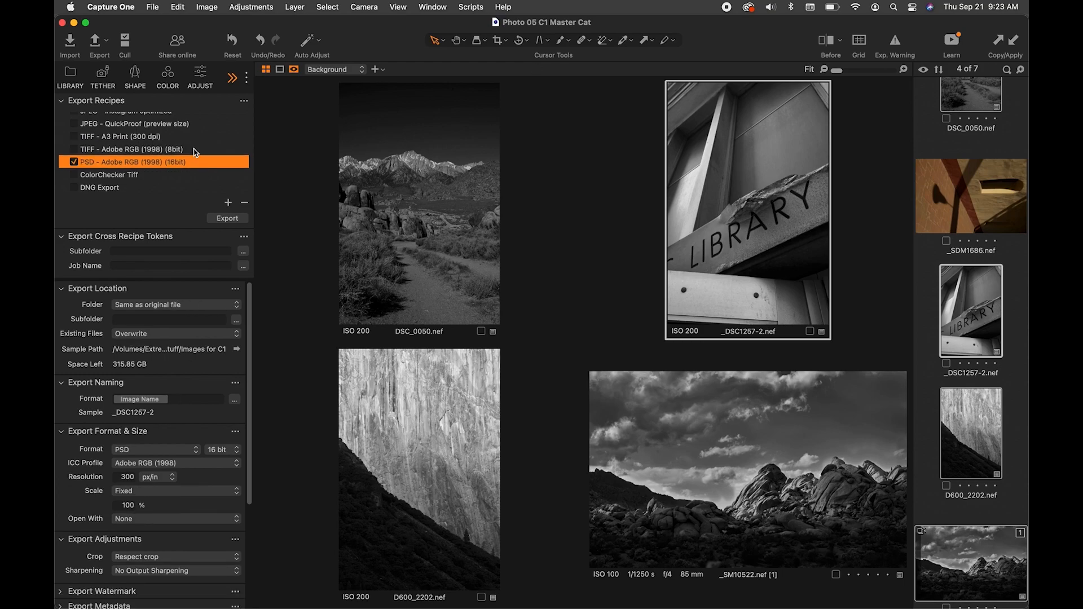
left_click(194, 150)
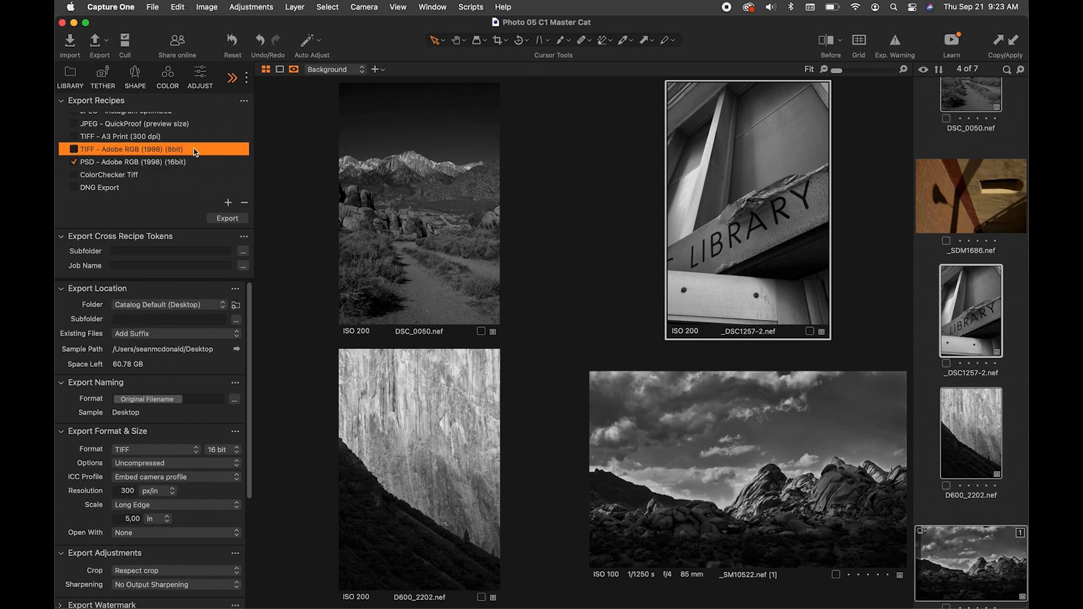
left_click(195, 162)
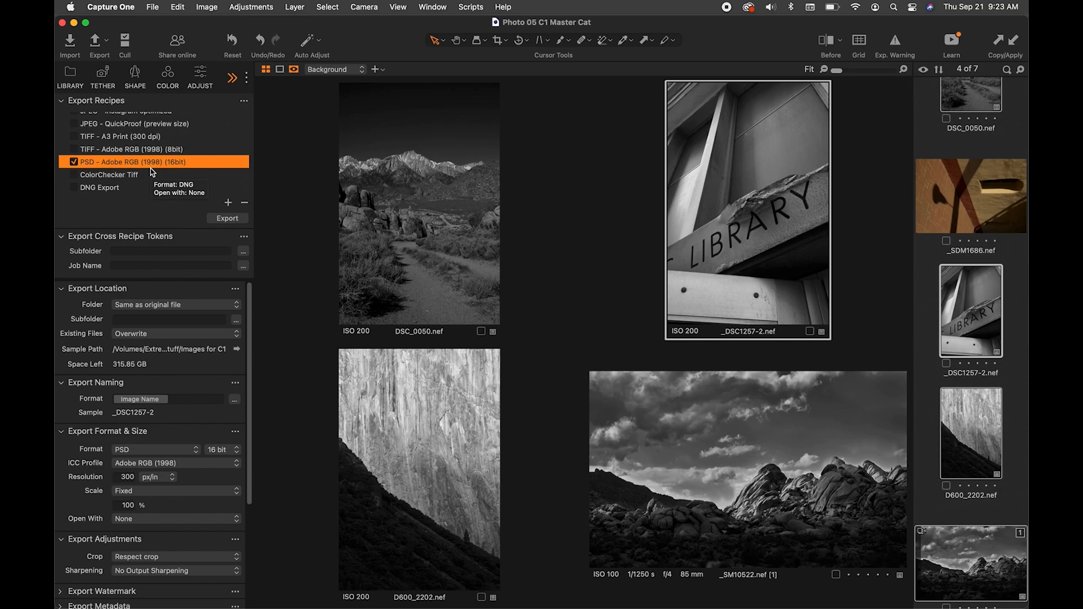
- Try enabling the TIFF - Adobe RGB (1998) (8bit) recipe together with the PSD recipe
left_click(74, 151)
left_click(201, 150)
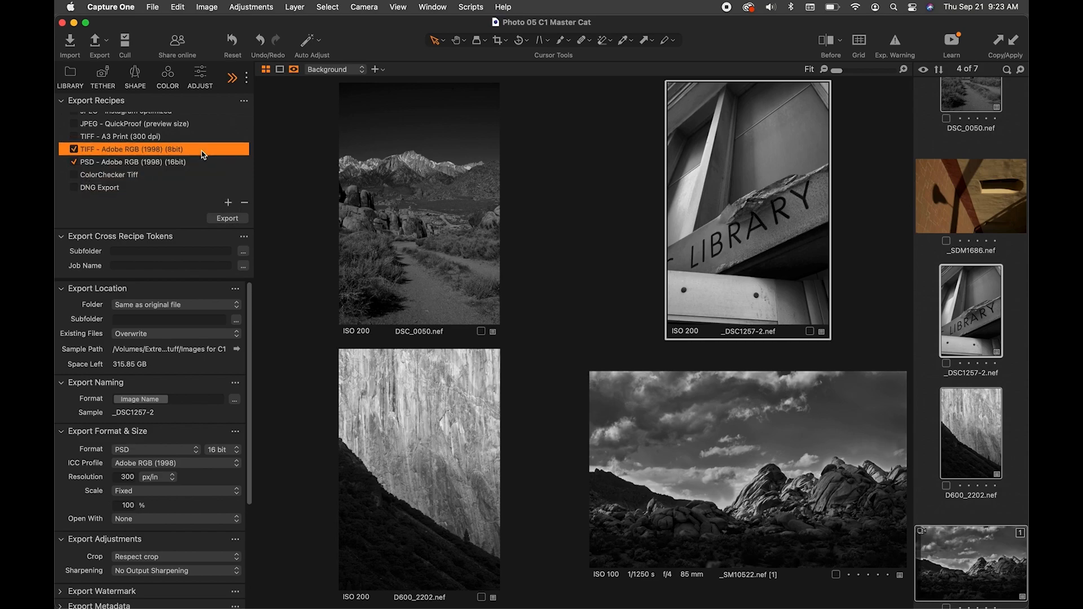
left_click(198, 163)
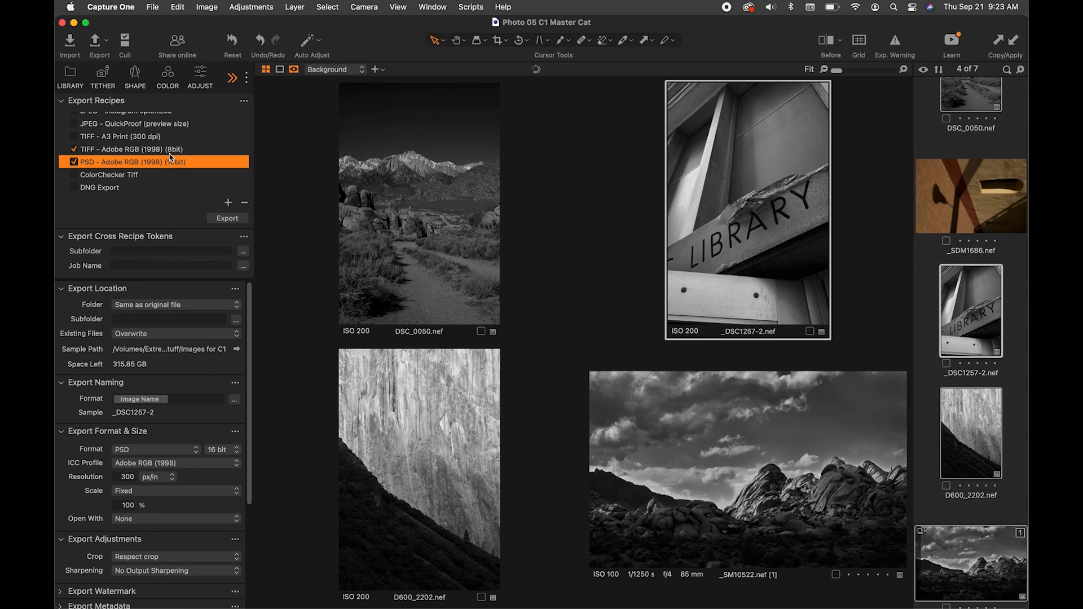
mouse_move(105, 156)
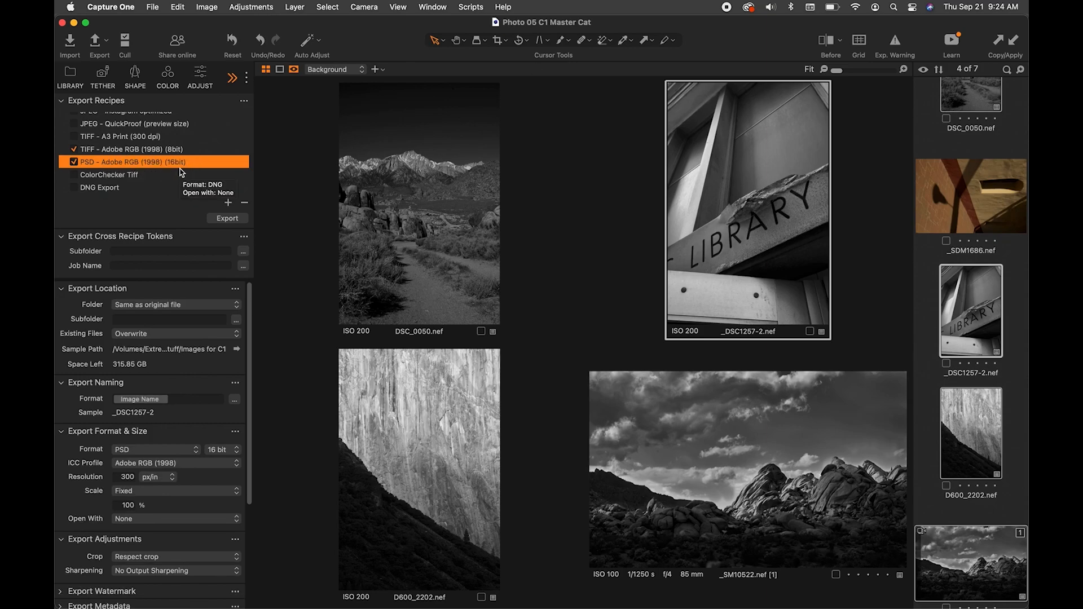
double_click(145, 161)
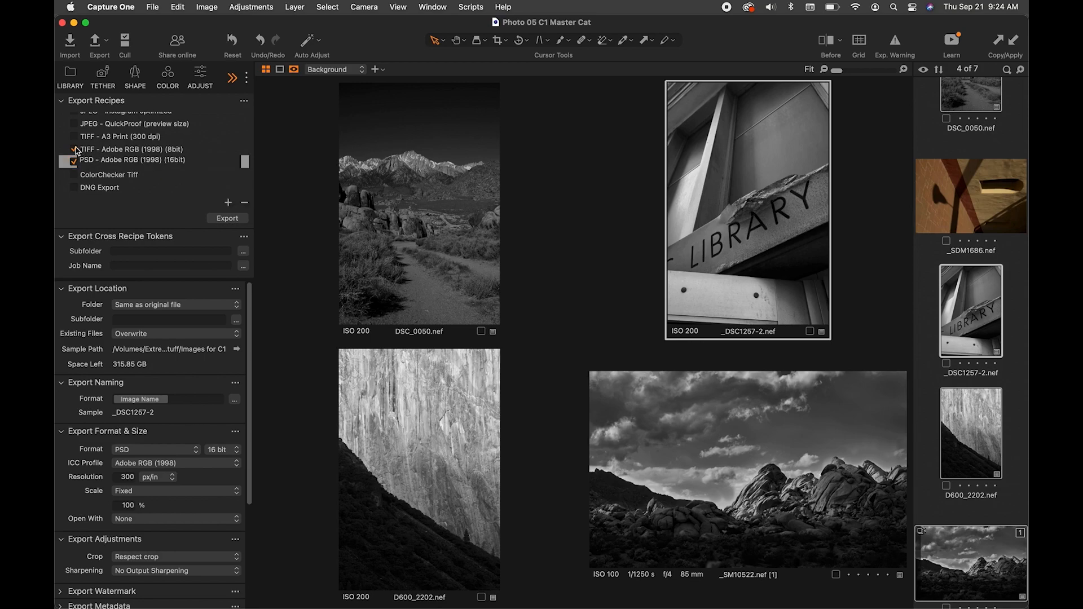
key("Return")
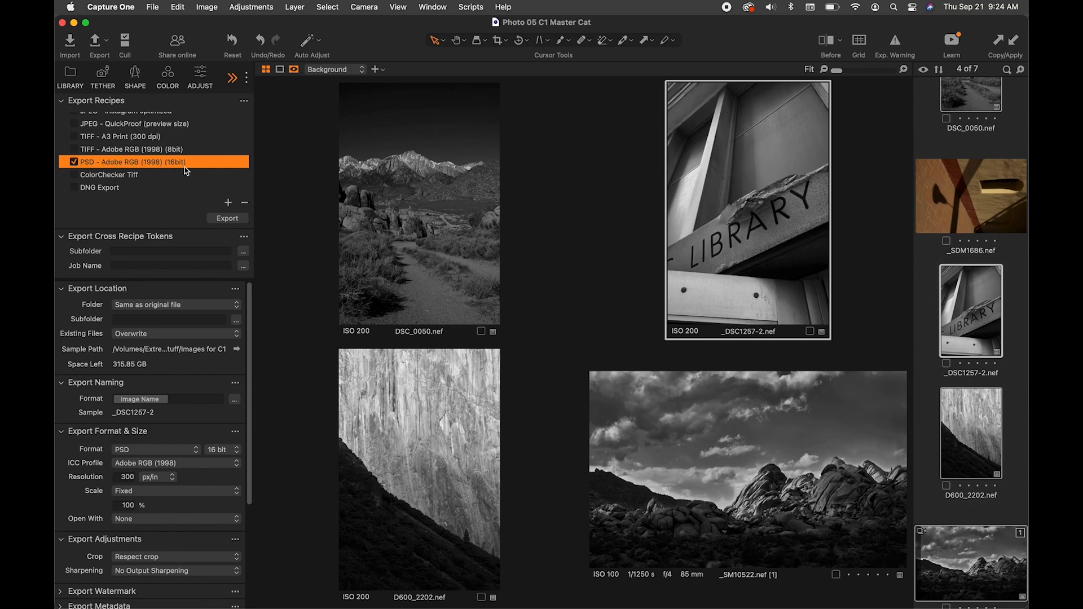
- Collapse the Export Cross Recipe Tokens section while keeping the PSD recipe selected
mouse_move(186, 171)
scroll(177, 195, "down", 1)
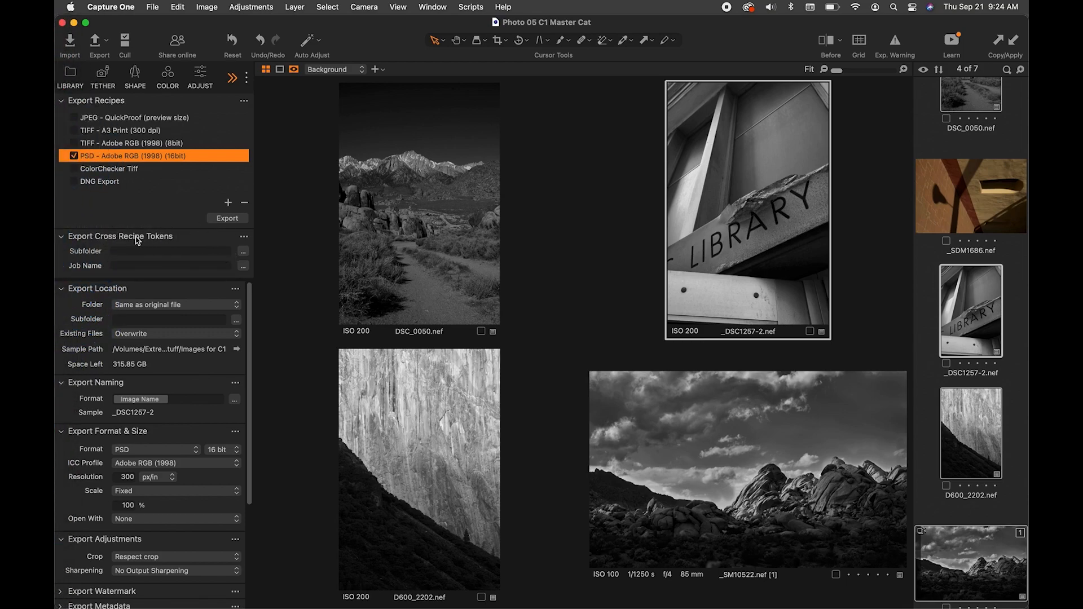
mouse_move(154, 238)
left_click(62, 237)
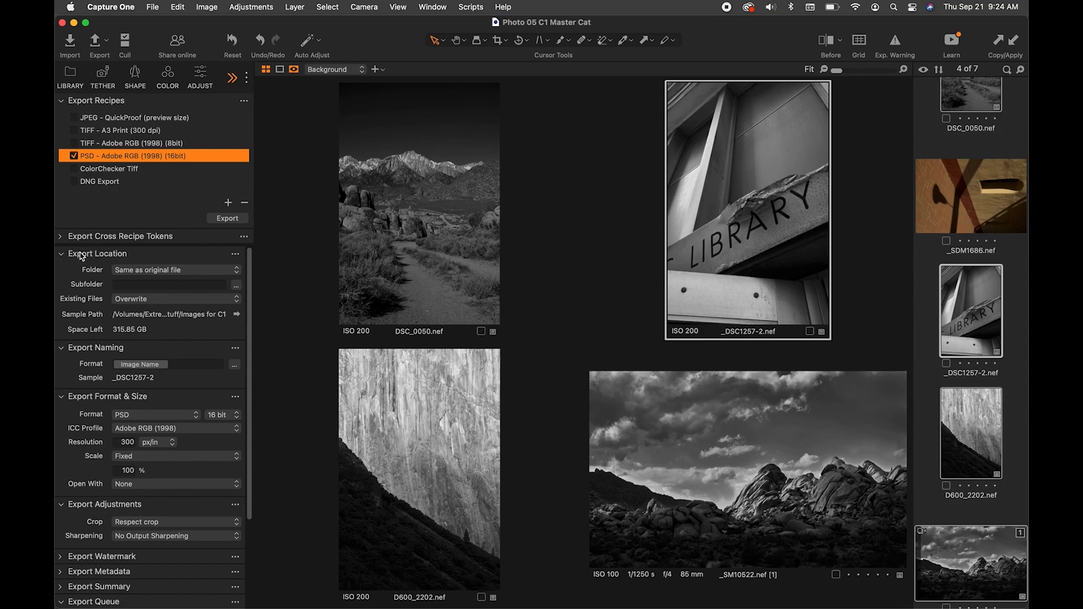
- Create a Desktop folder named A04_ plus the photographer's last name and set it as the recipe's export location folder
mouse_move(82, 256)
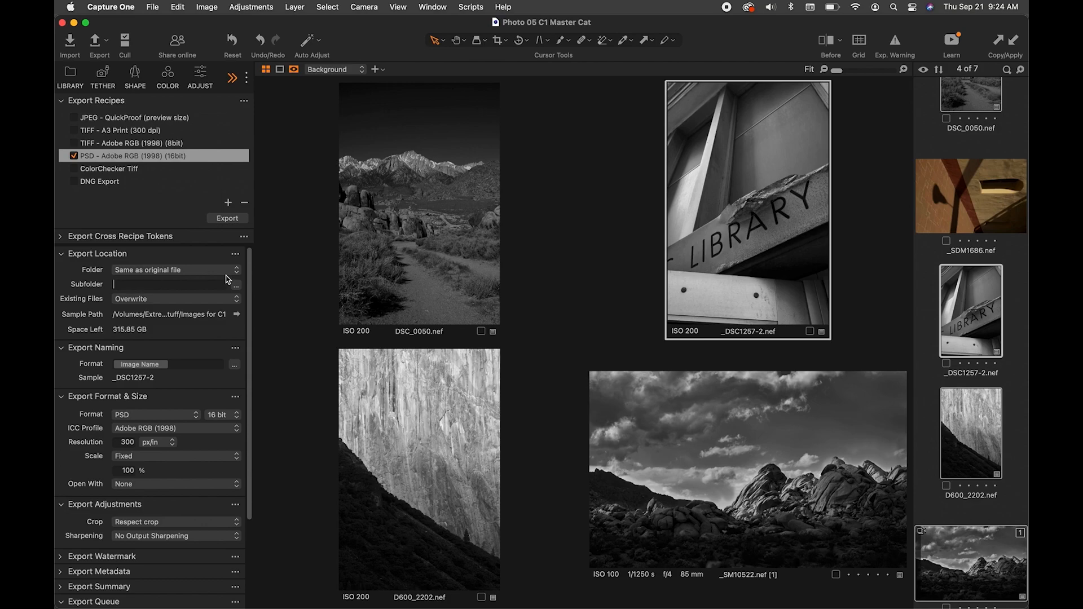
left_click(192, 273)
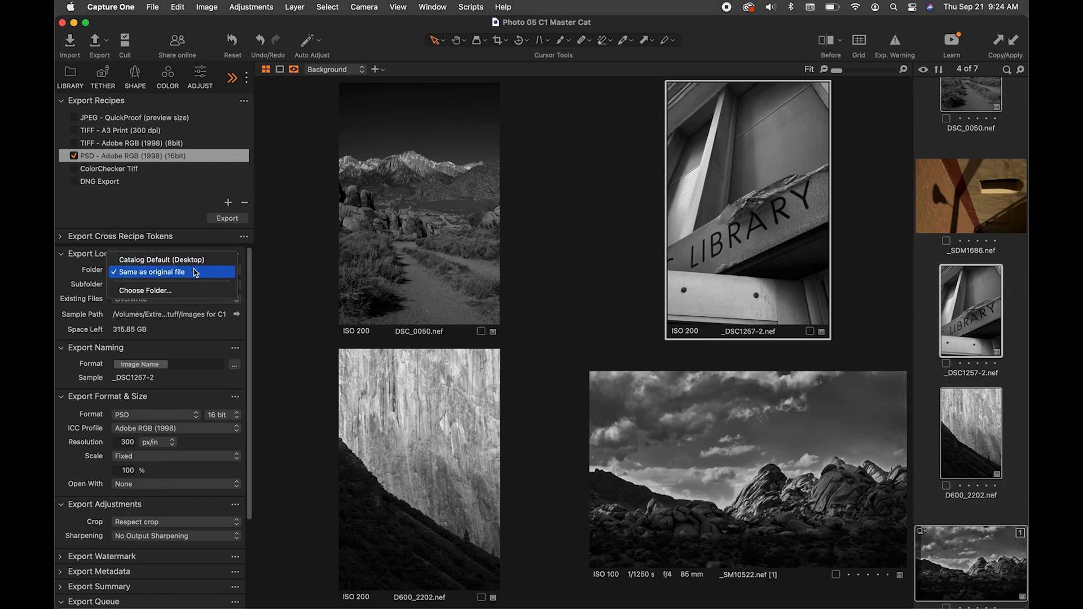
left_click(181, 290)
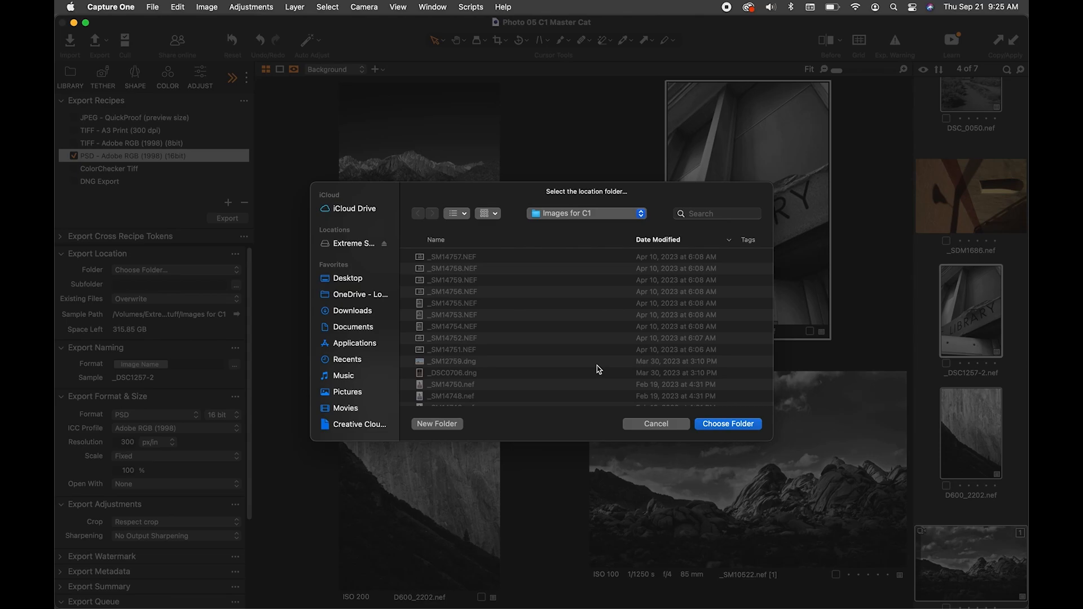
key("super+shift+d")
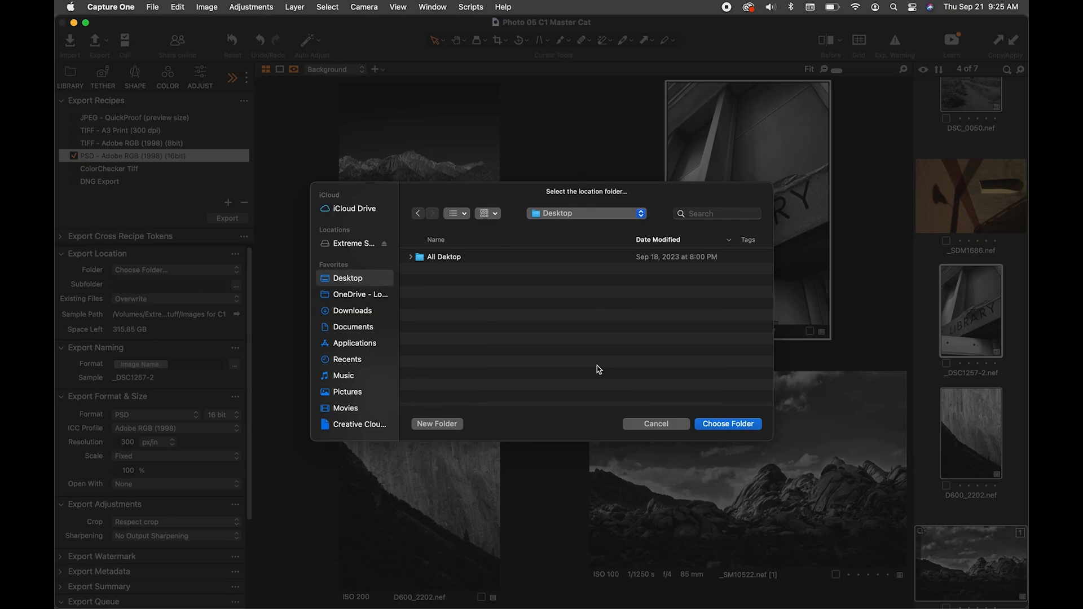
key("super+shift+n")
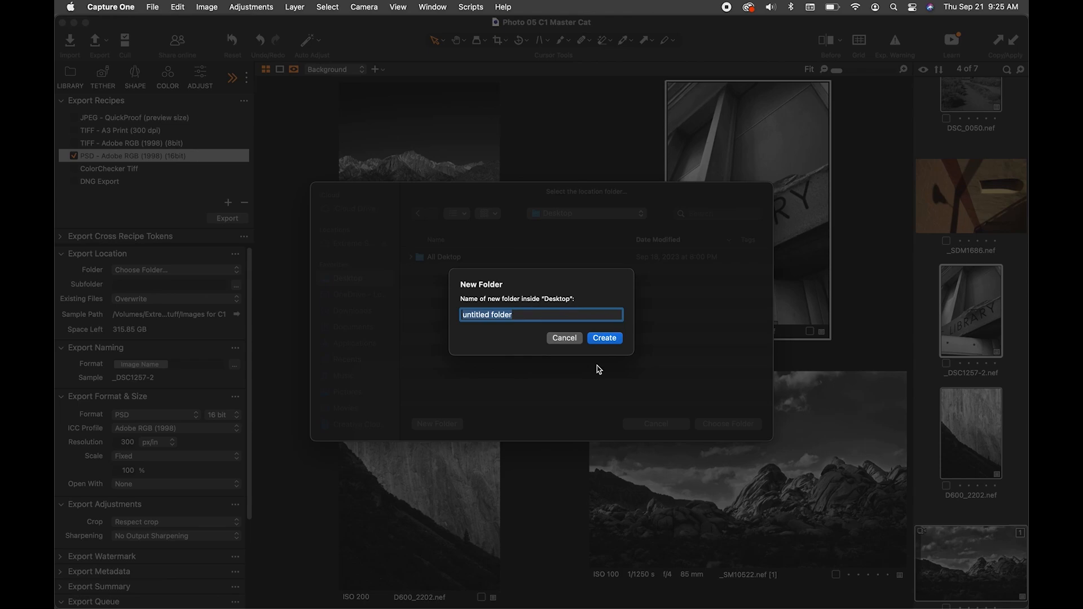
type("A04_McDonald")
left_click(615, 337)
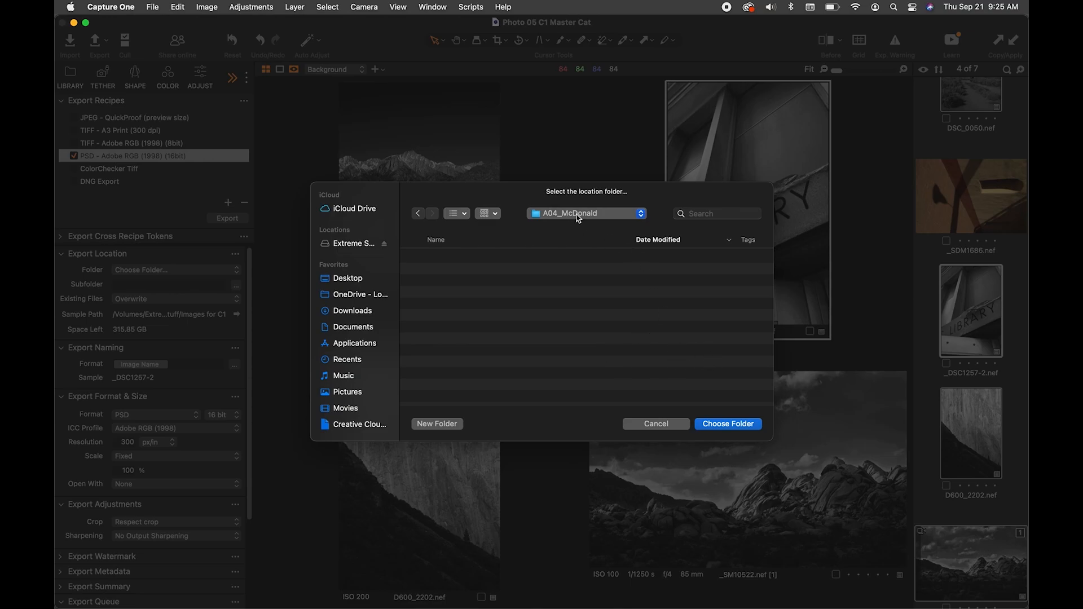
left_click(715, 424)
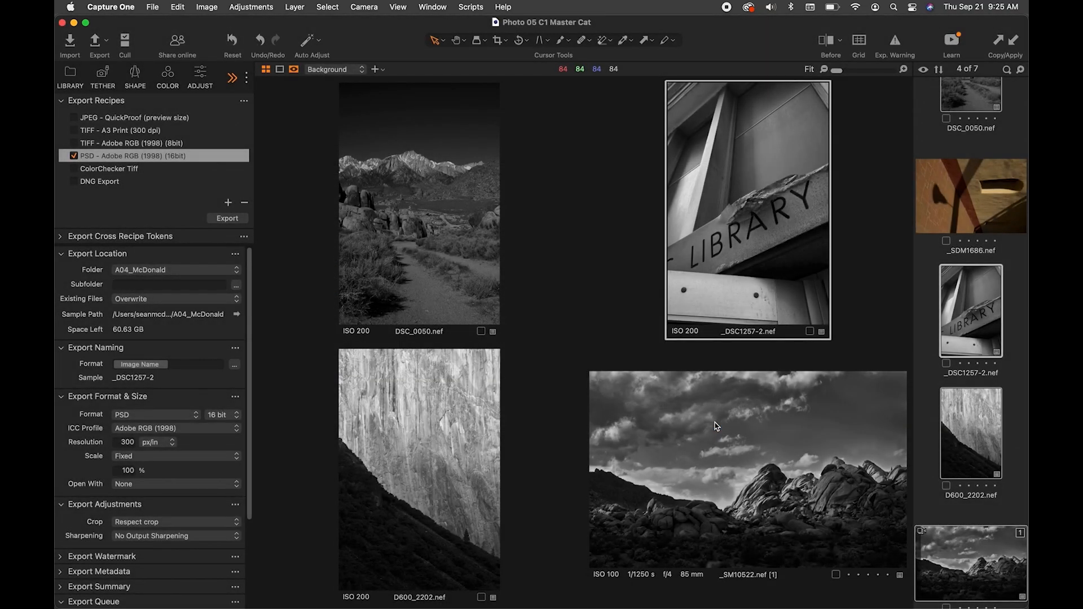
- Check the handling options for existing files and reveal the sample path's destination folder in Finder
left_click(120, 304)
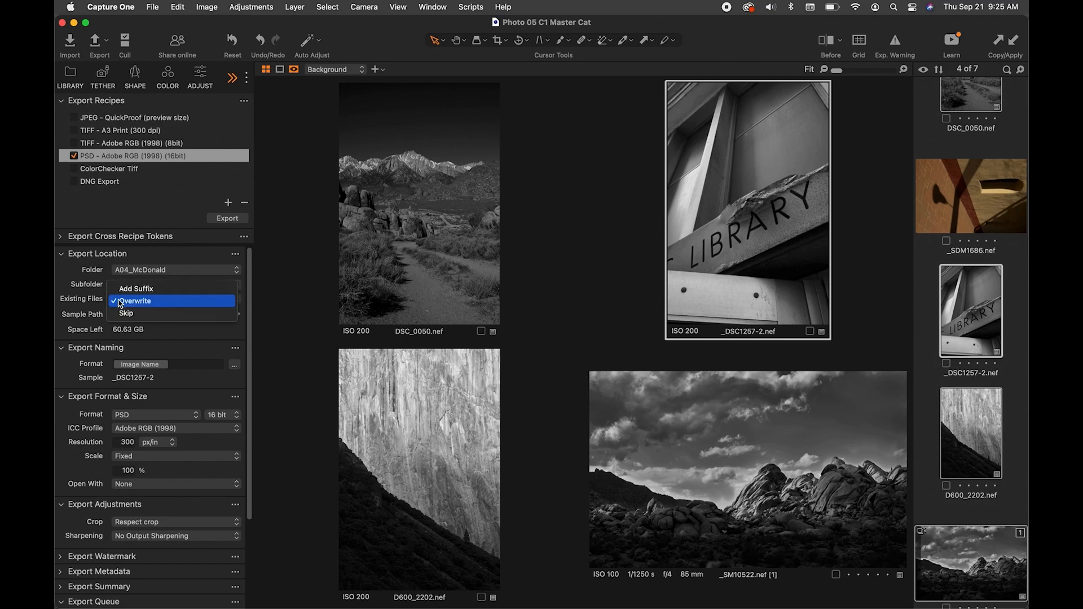
left_click(64, 290)
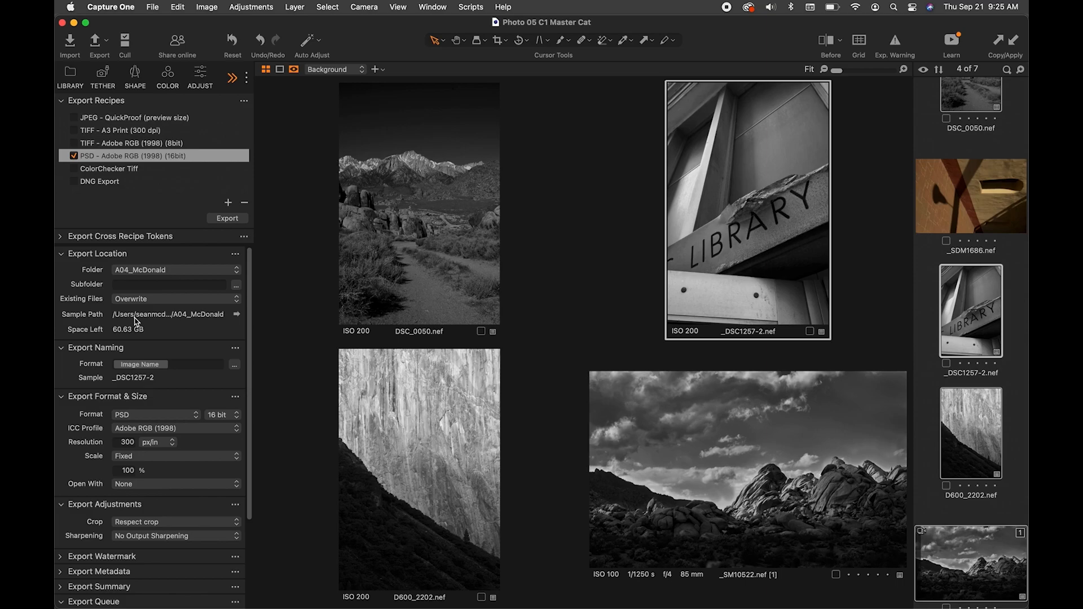
left_click(237, 315)
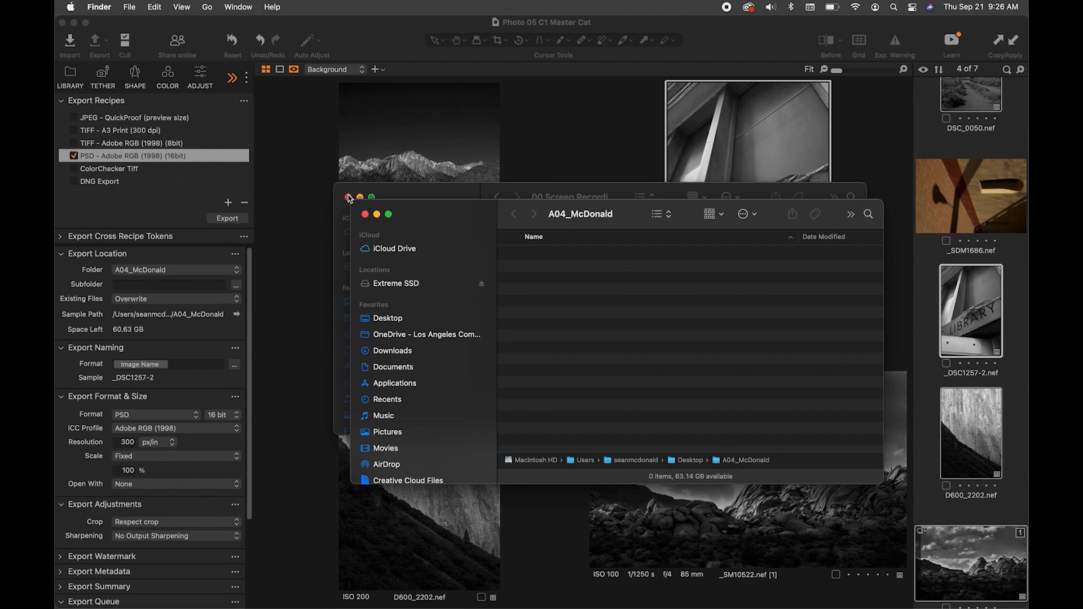
- Return to Capture One and collapse the Export Location section
left_click(77, 260)
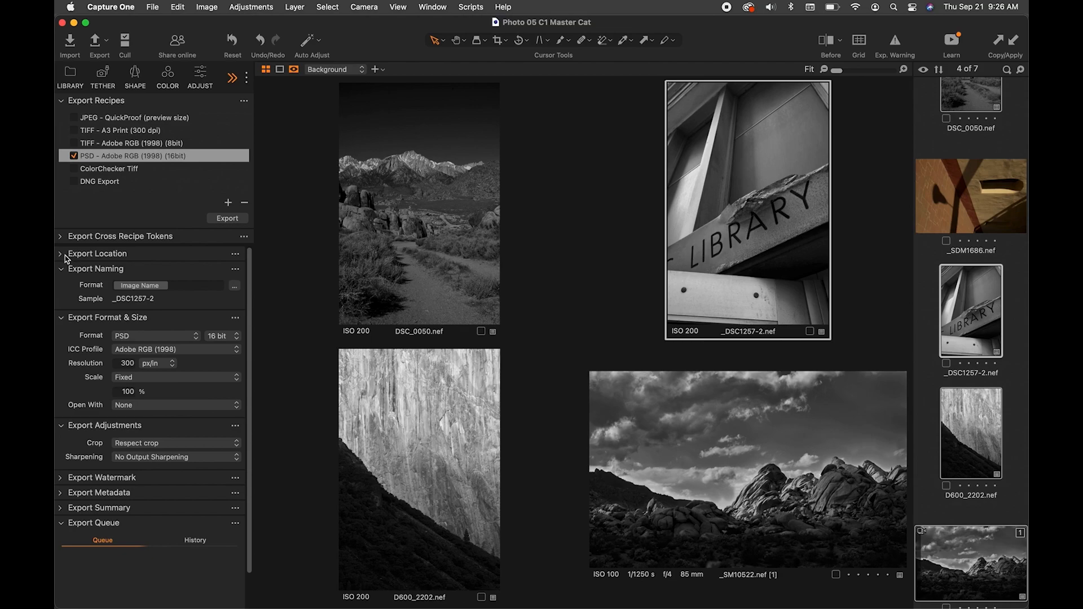
left_click(66, 255)
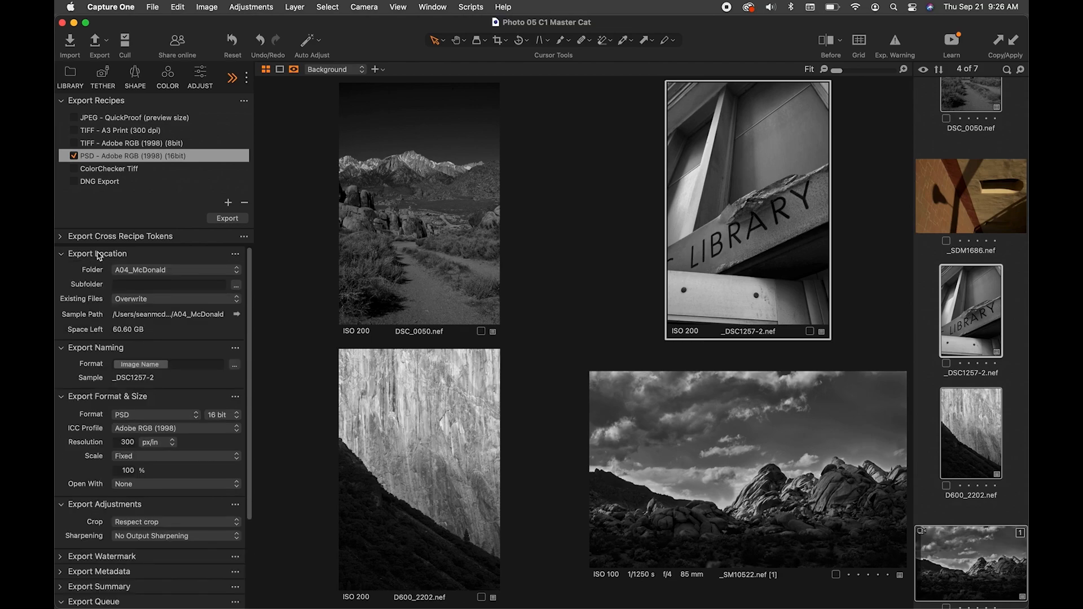
left_click(66, 257)
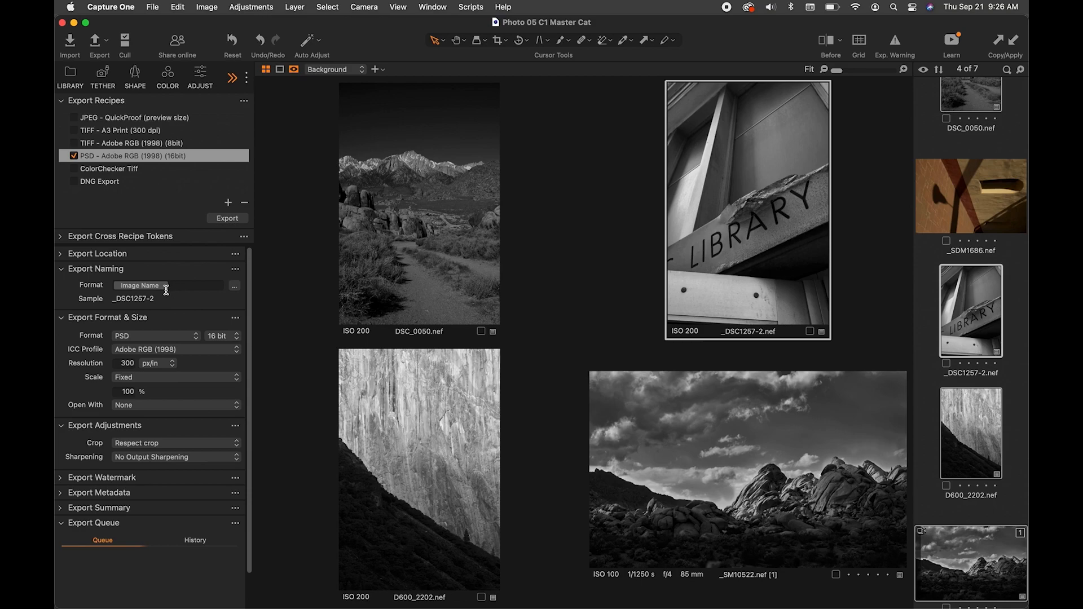
- Open the File Name Tokens editor for the export naming format and examine the available naming tokens
left_click(168, 287)
left_click(235, 287)
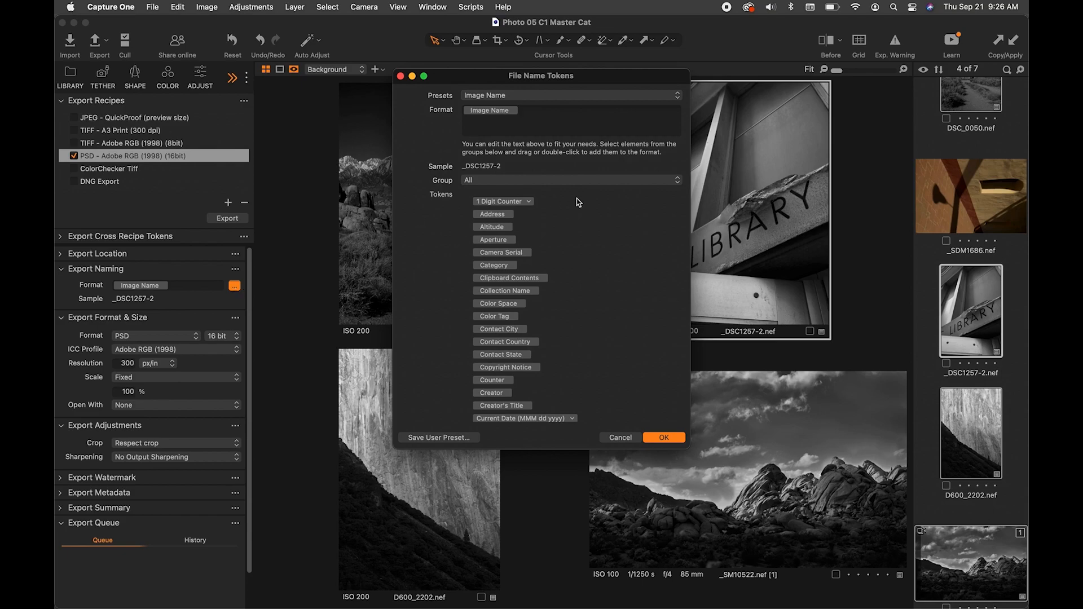
scroll(505, 271, "down", 5)
scroll(505, 272, "down", 6)
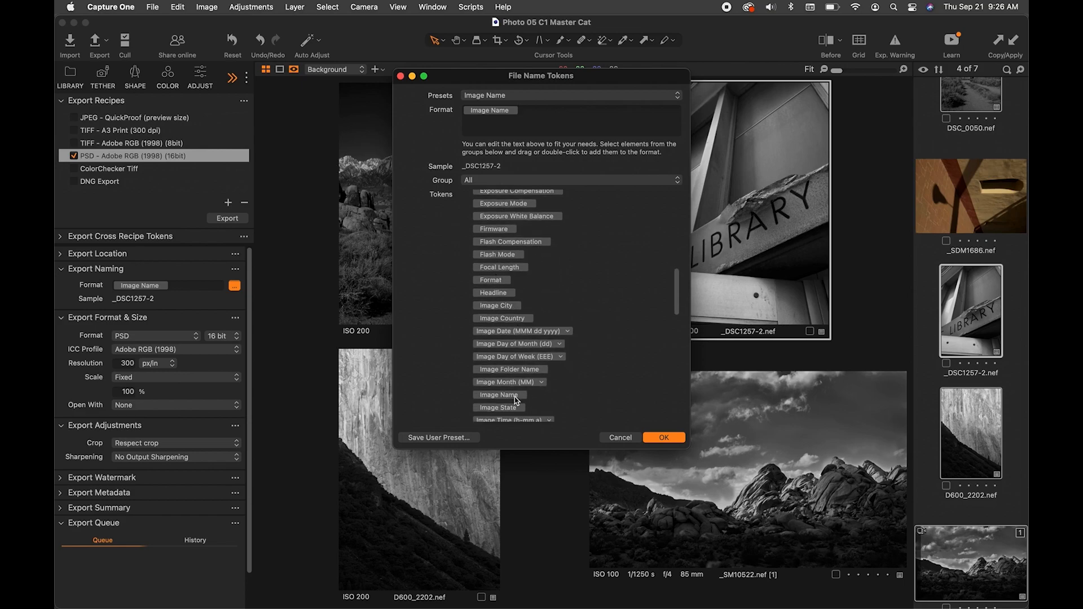
scroll(516, 401, "down", 2)
scroll(517, 401, "down", 1)
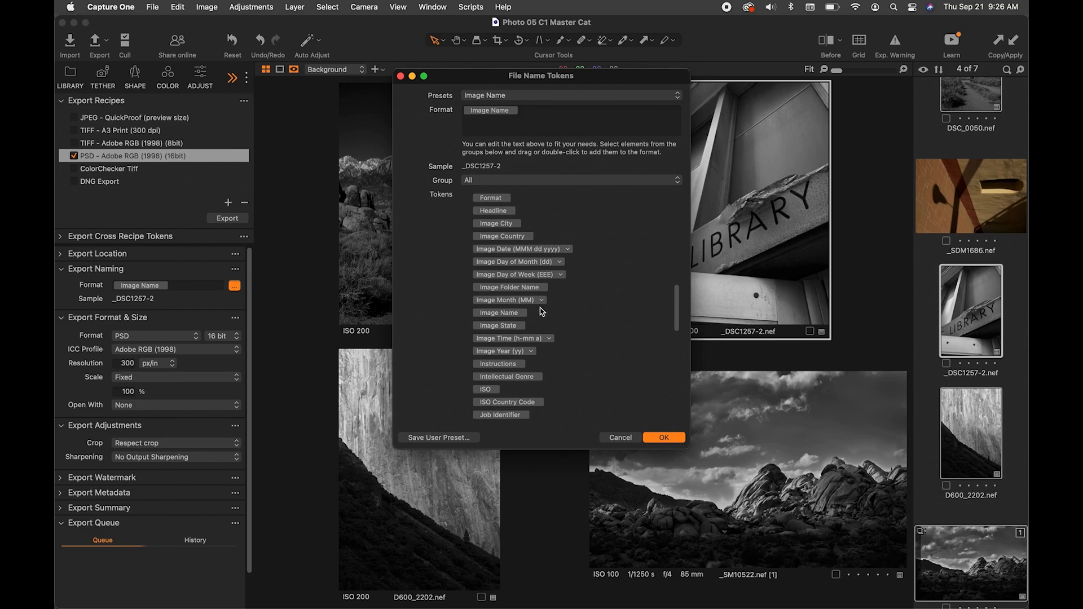
scroll(540, 314, "up", 2)
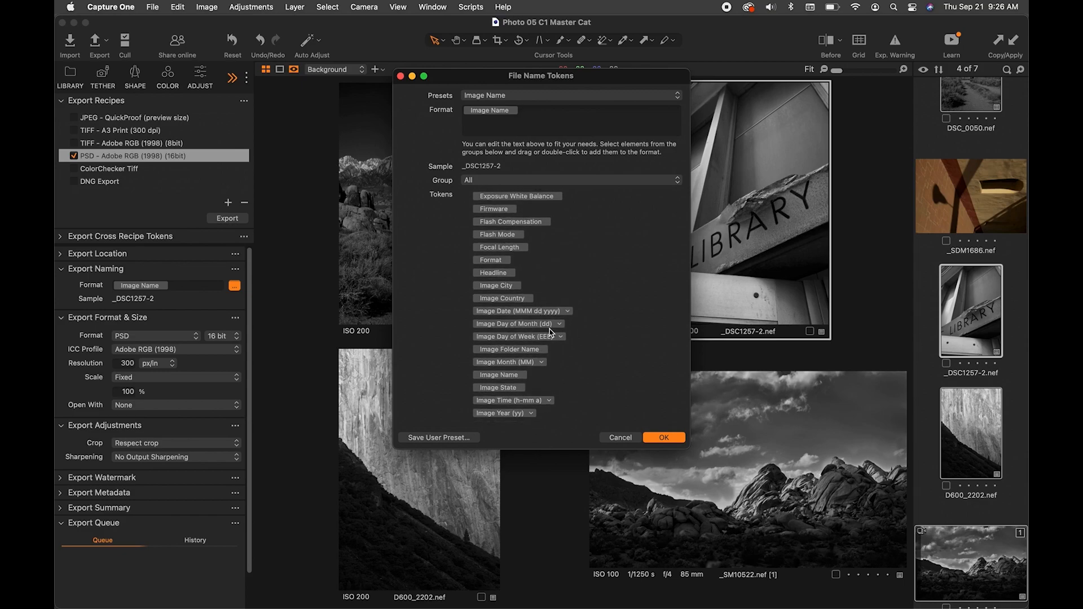
scroll(545, 305, "up", 1)
scroll(545, 305, "up", 3)
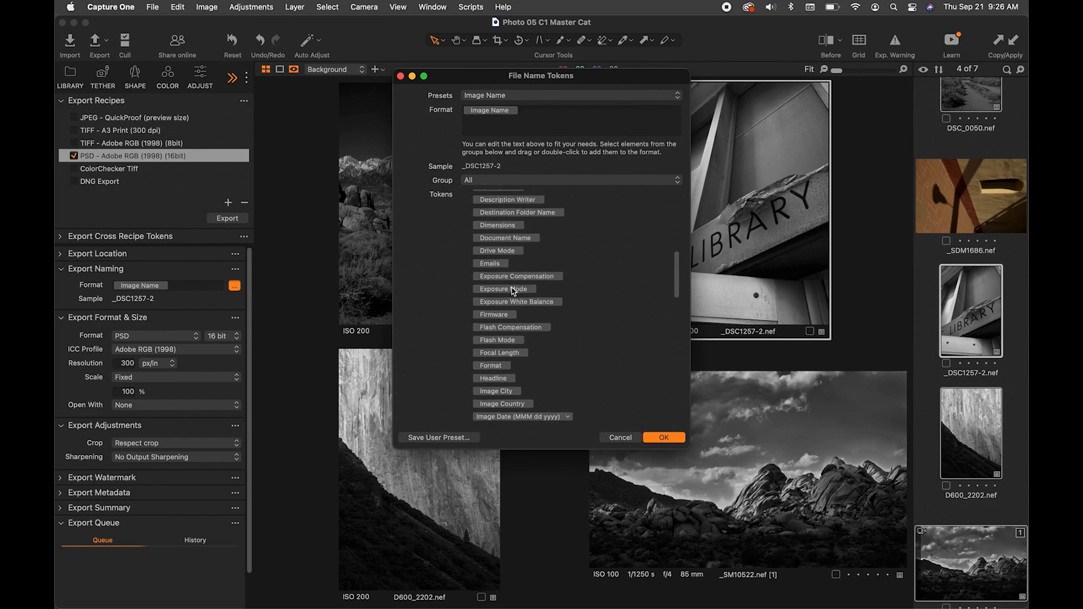
scroll(512, 282, "down", 4)
scroll(512, 279, "up", 7)
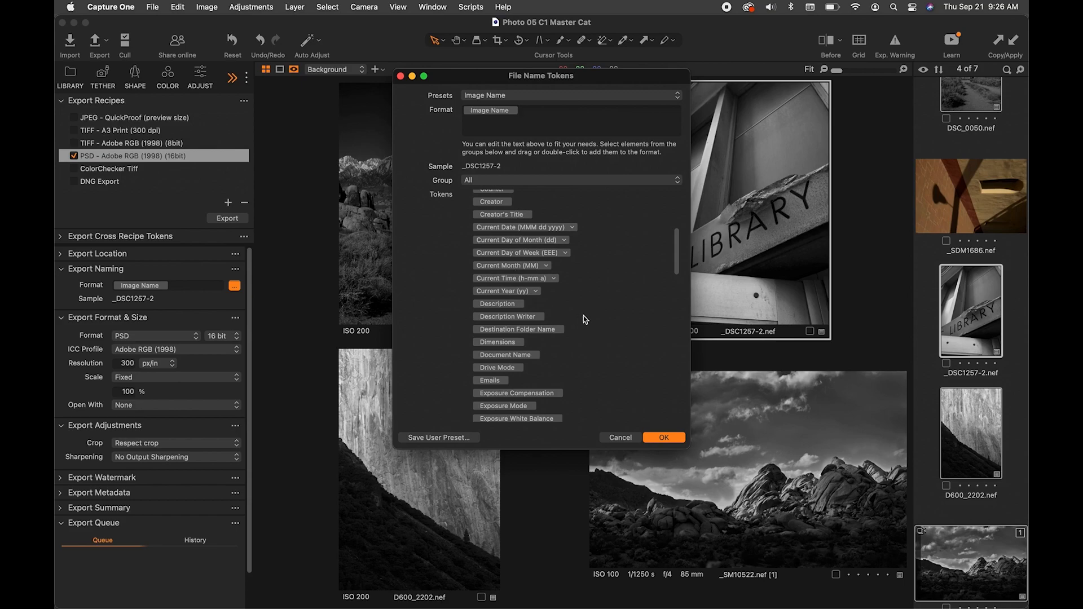
scroll(585, 320, "down", 2)
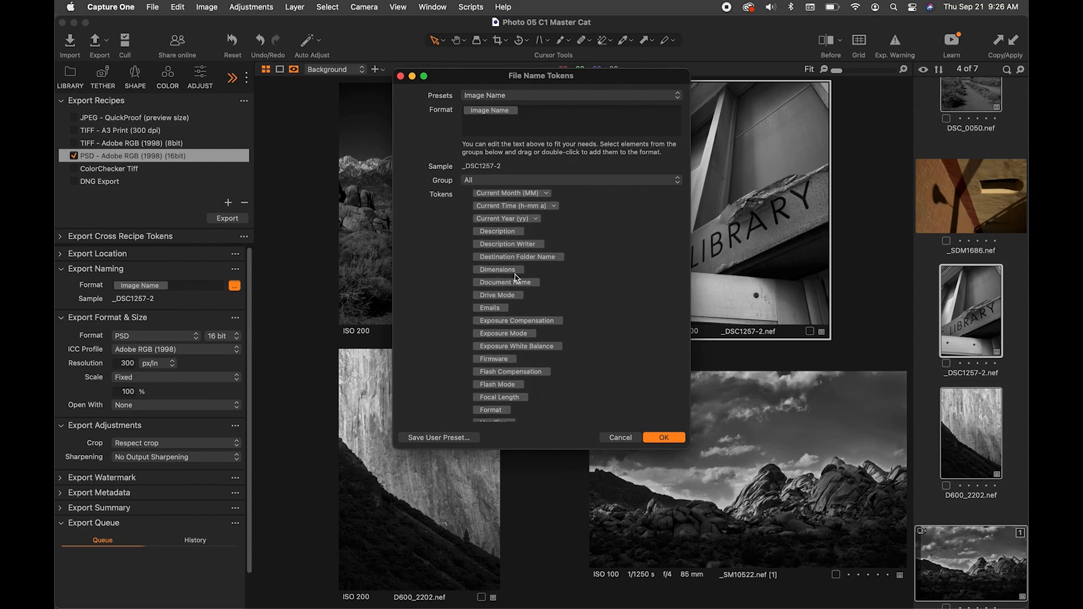
scroll(515, 277, "down", 5)
scroll(514, 277, "down", 8)
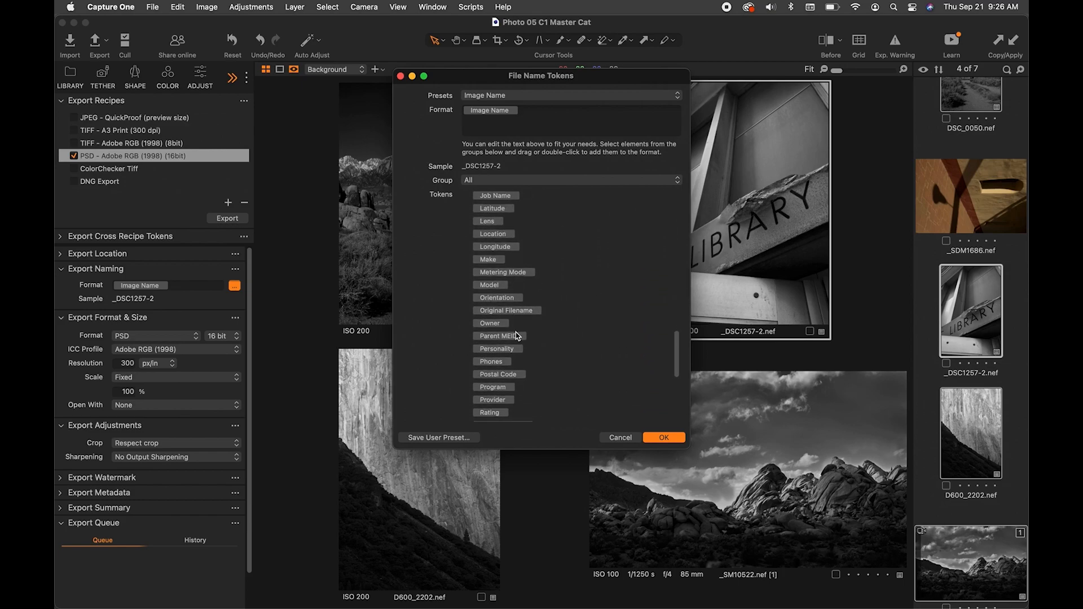
scroll(518, 336, "up", 8)
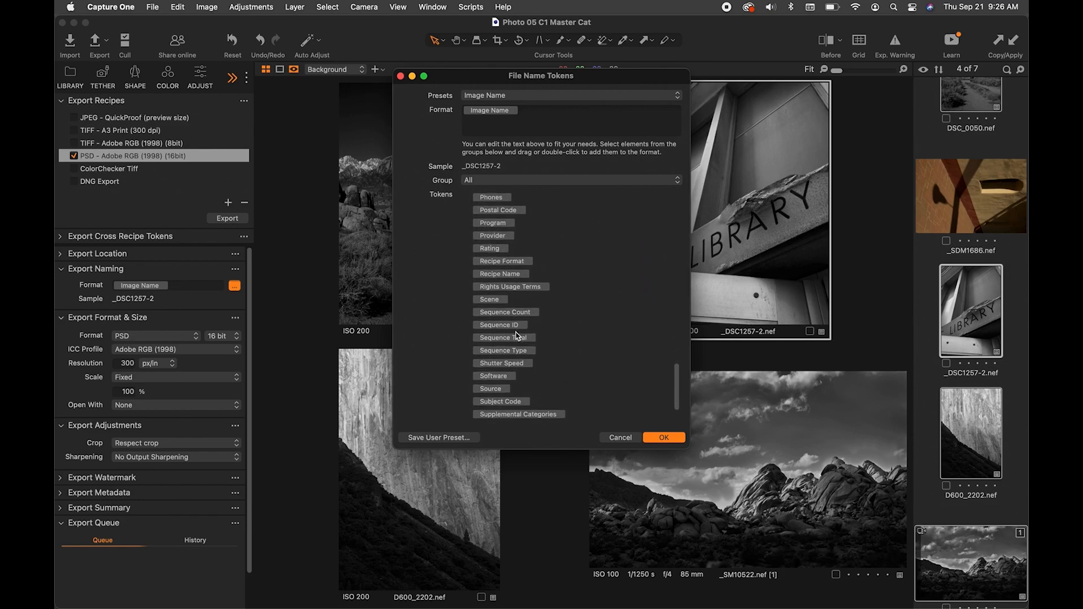
scroll(518, 335, "up", 15)
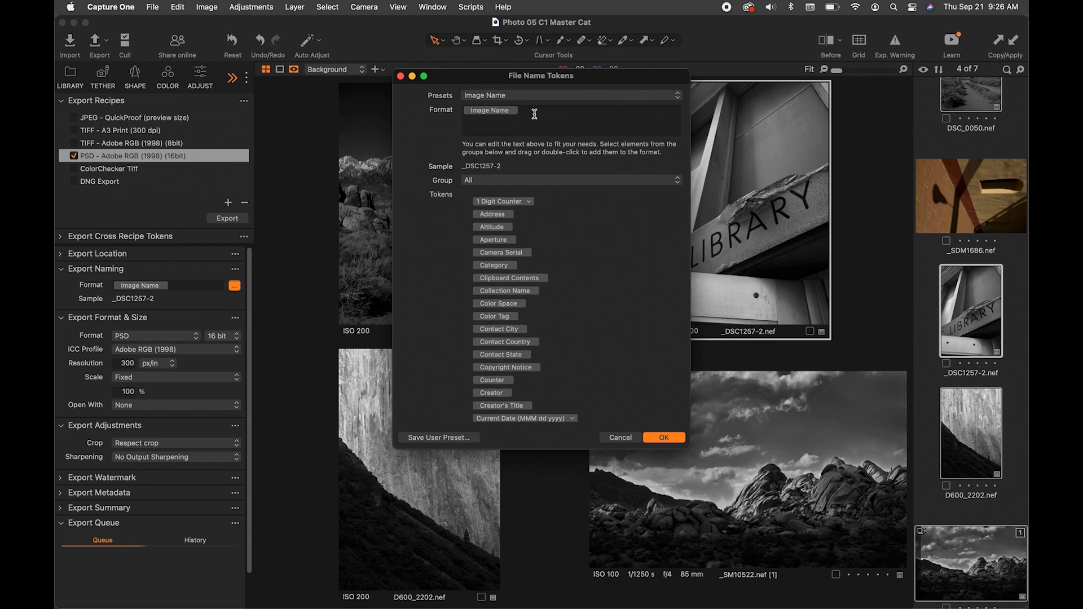
- Replace the Image Name token in the naming format with A04_, the photographer's last name and an underscore
key("BackSpace")
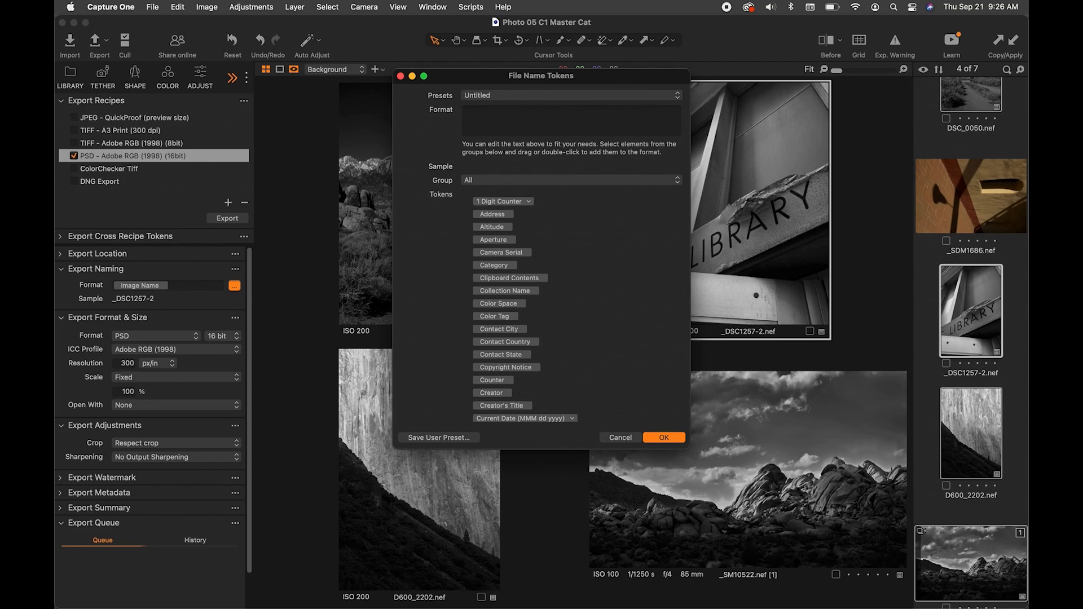
type("A04_McDonald_")
- Append a 2 Digit Counter token to the naming format and apply the file name tokens
left_click(529, 202)
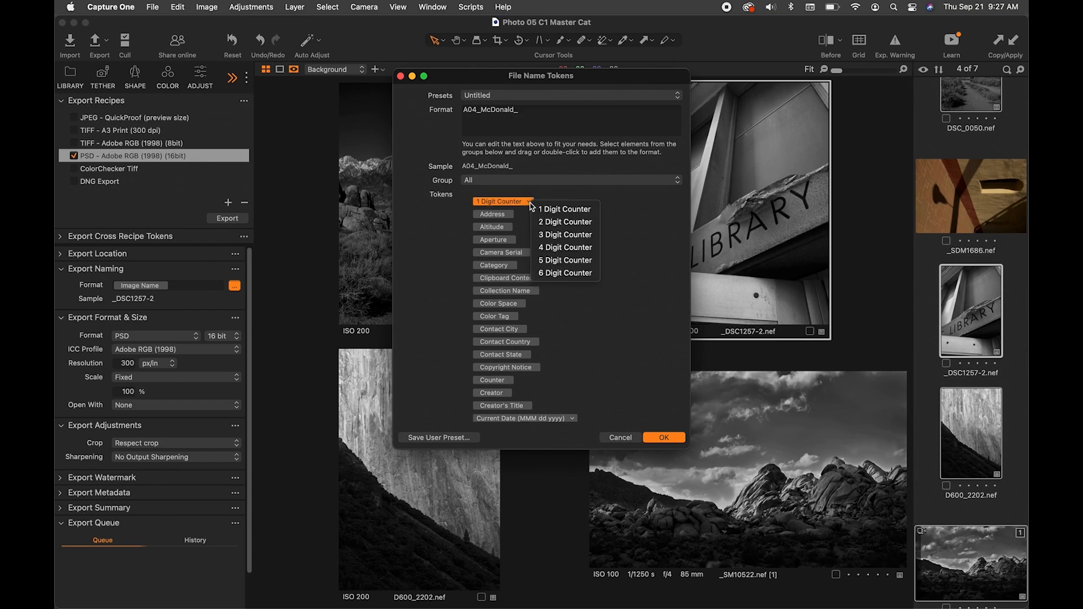
left_click(577, 223)
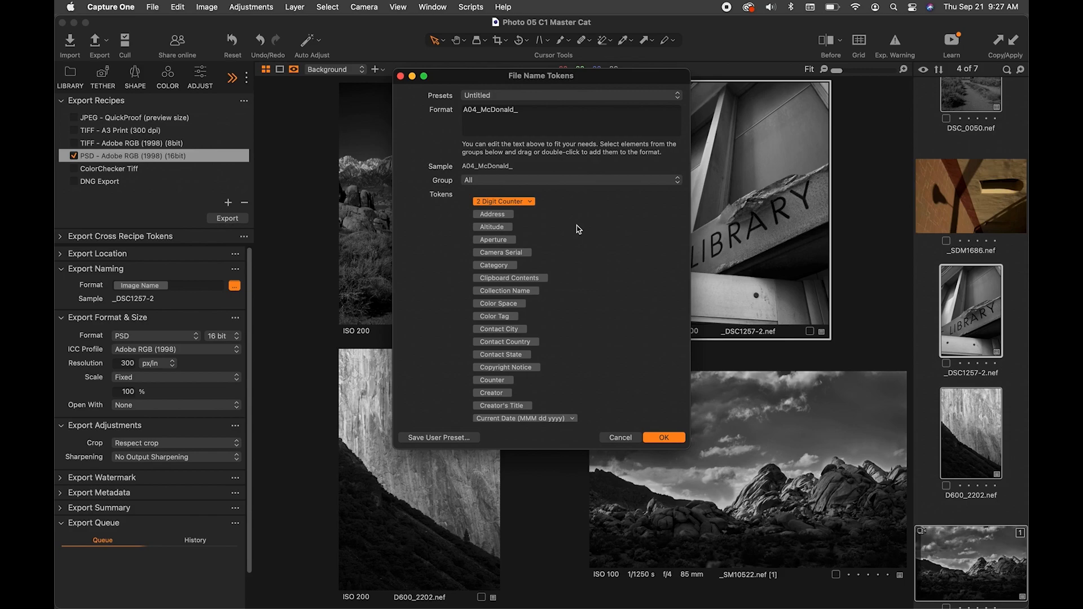
double_click(496, 201)
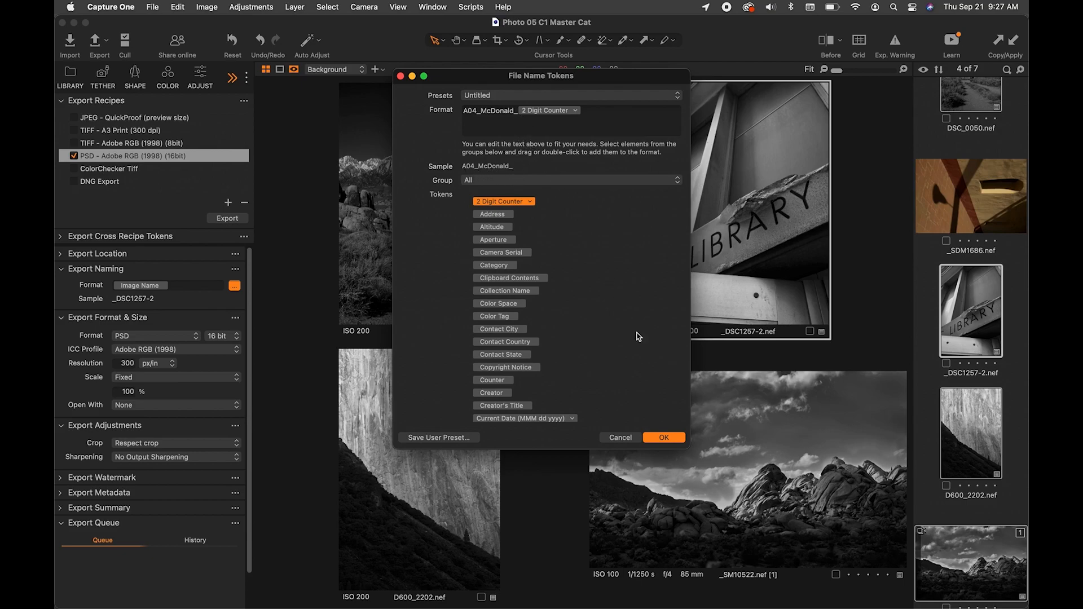
left_click(671, 439)
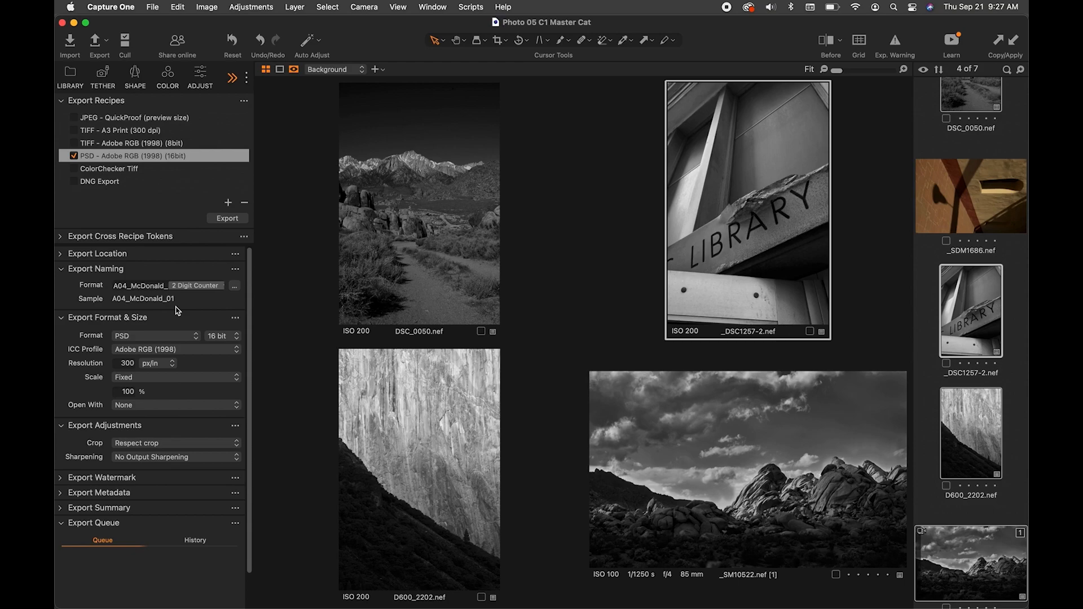
- Collapse the Export Format & Size and Export Naming sections
scroll(178, 311, "down", 1)
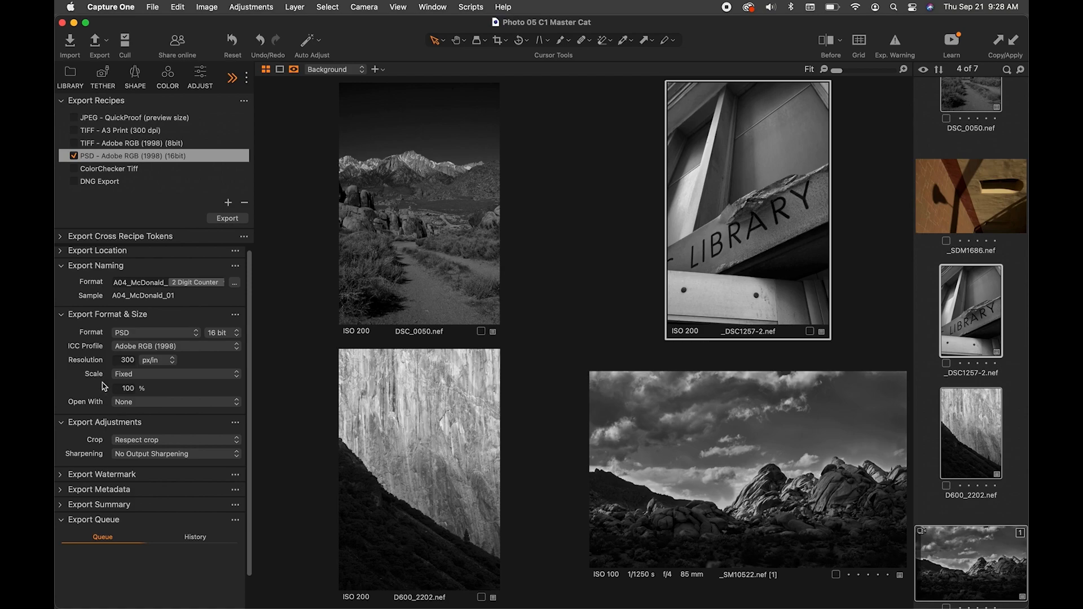
left_click(60, 315)
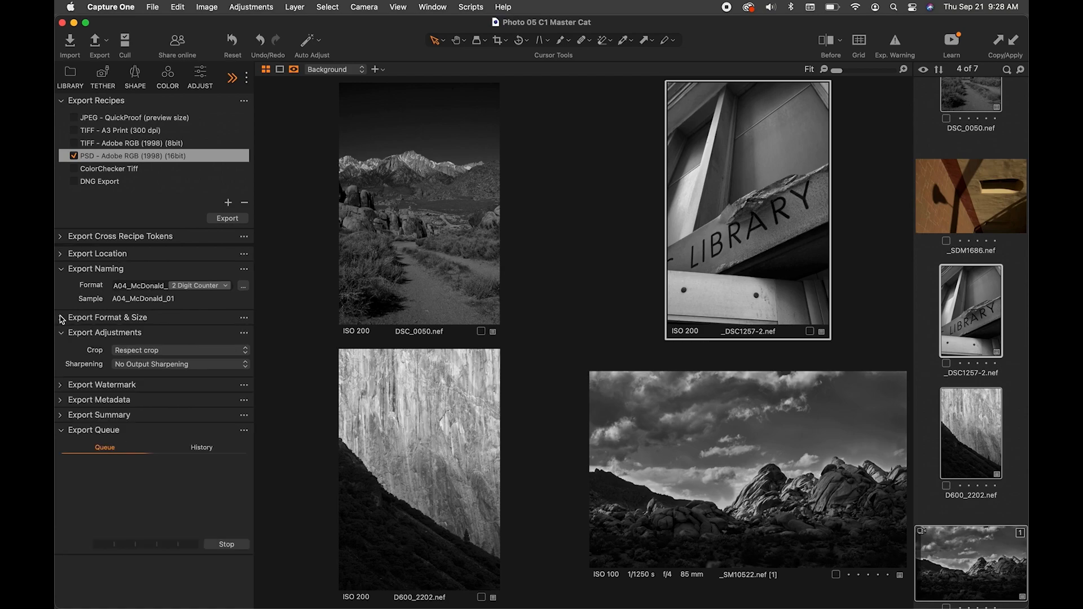
left_click(61, 268)
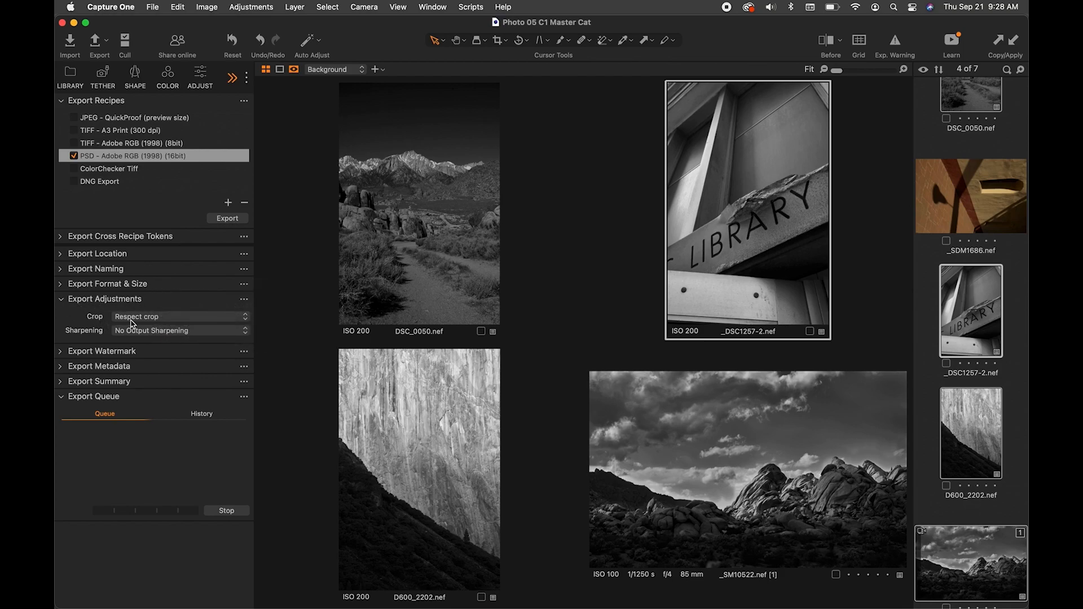
- Keep No Output Sharpening in Export Adjustments and check the Export Watermark kind, leaving both sections collapsed
left_click(175, 331)
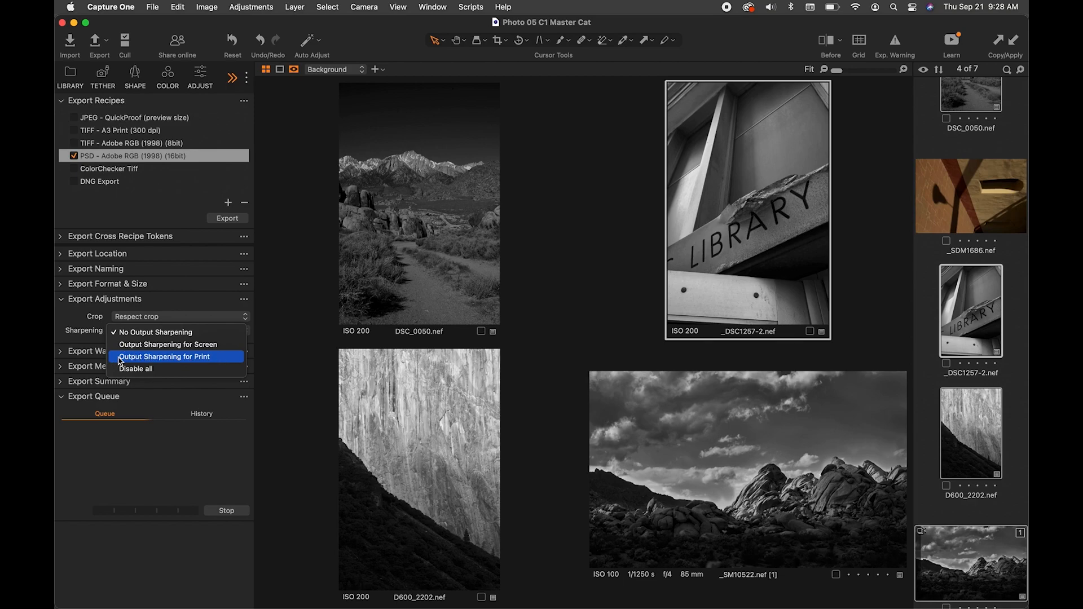
left_click(175, 333)
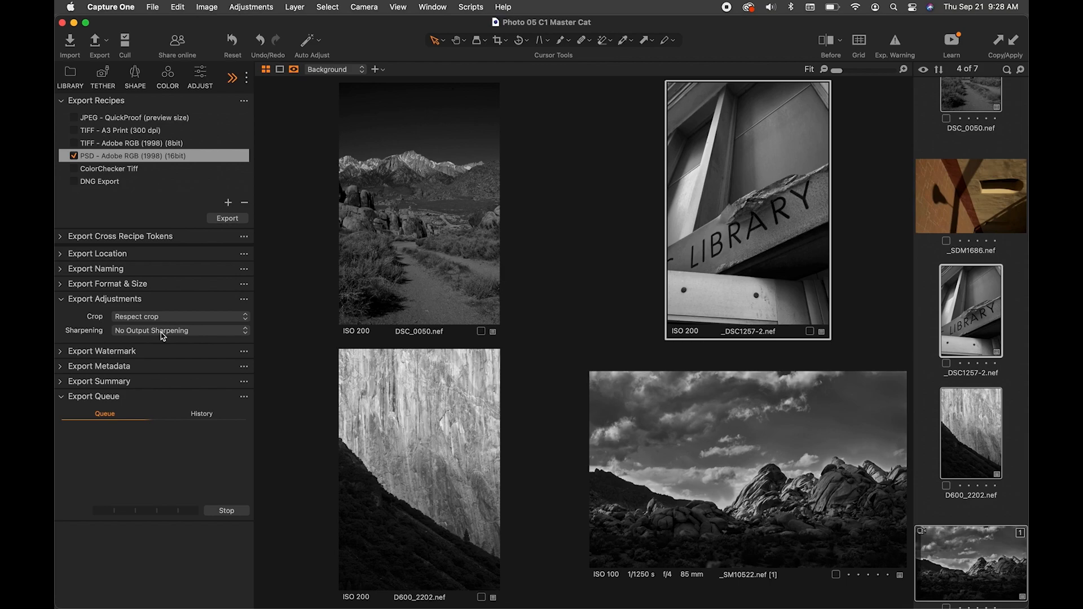
left_click(61, 300)
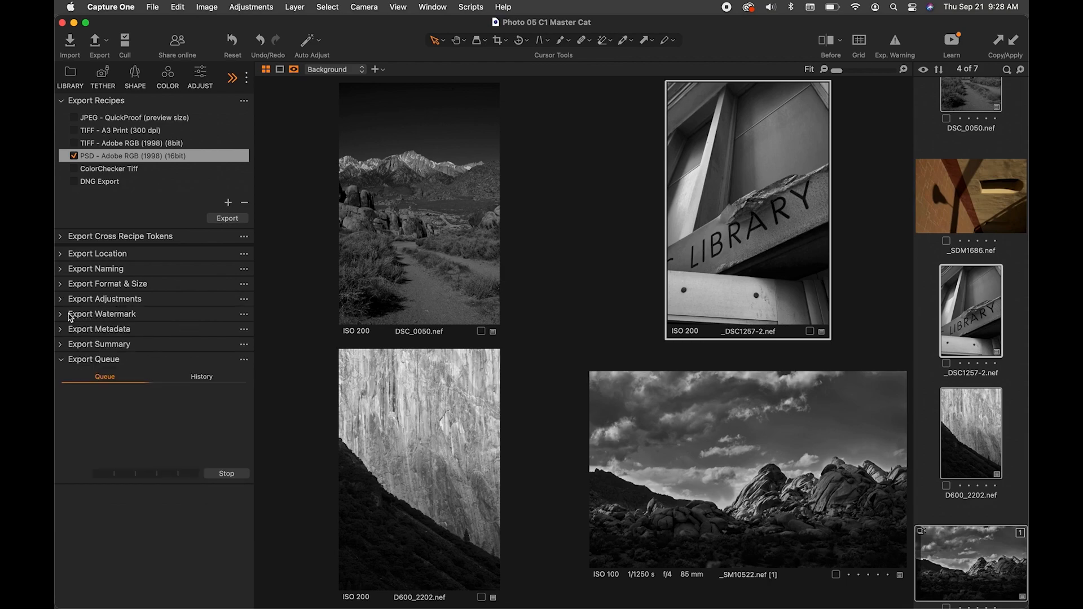
left_click(61, 316)
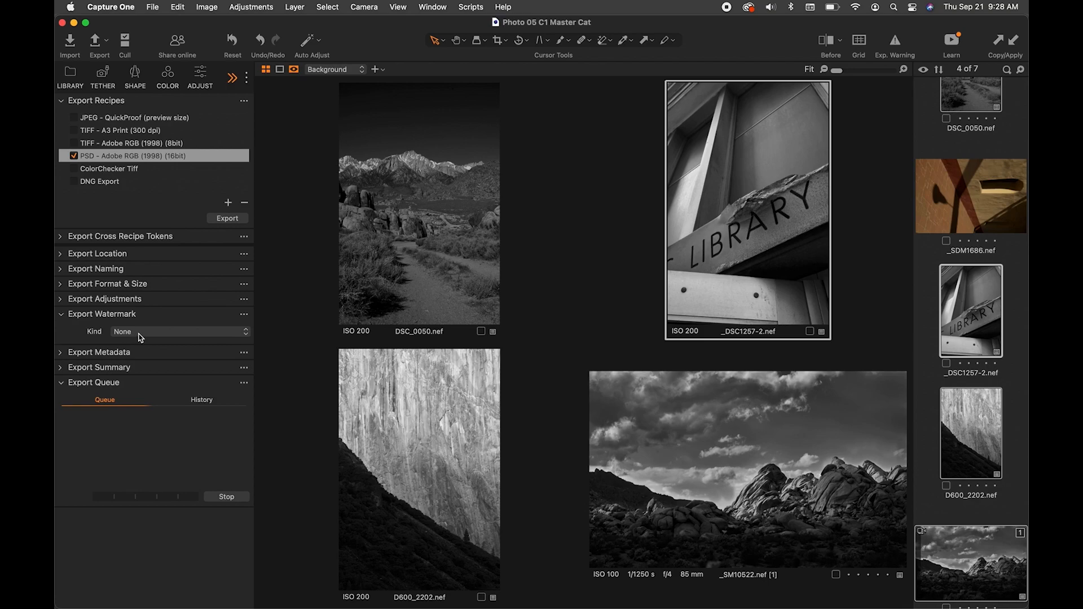
left_click(66, 316)
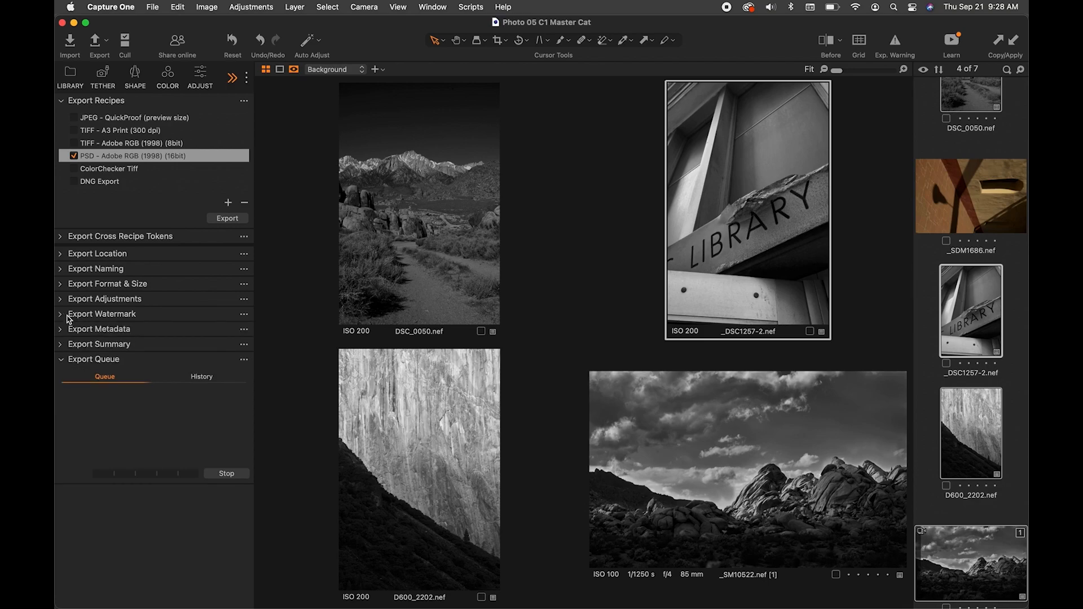
- Review the Export Metadata options, including GPS Coordinates, collapse that section, and expand Export Summary
left_click(62, 330)
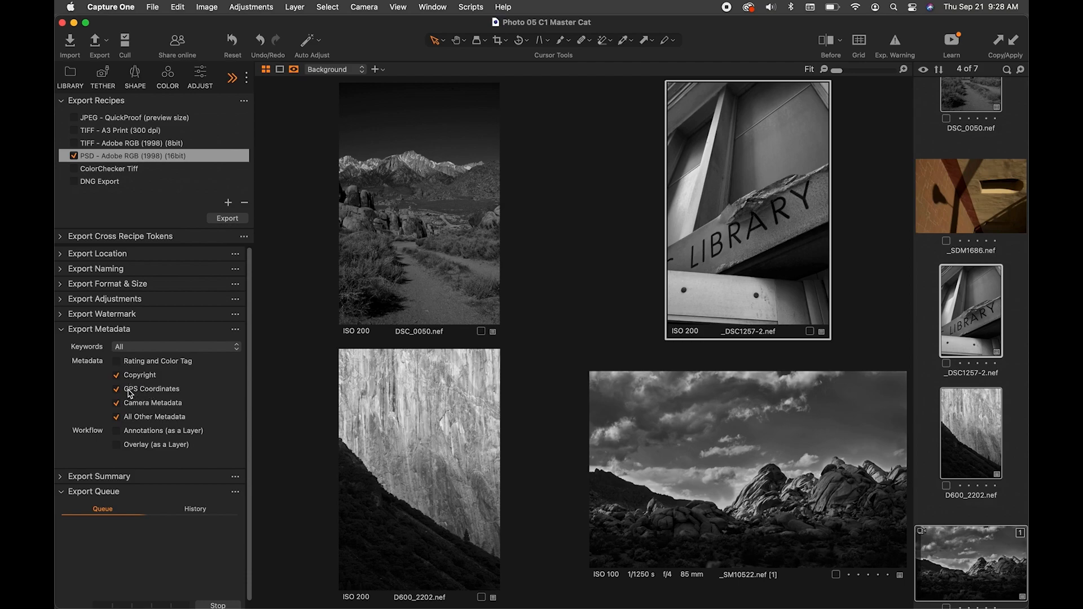
left_click(112, 389)
left_click(61, 329)
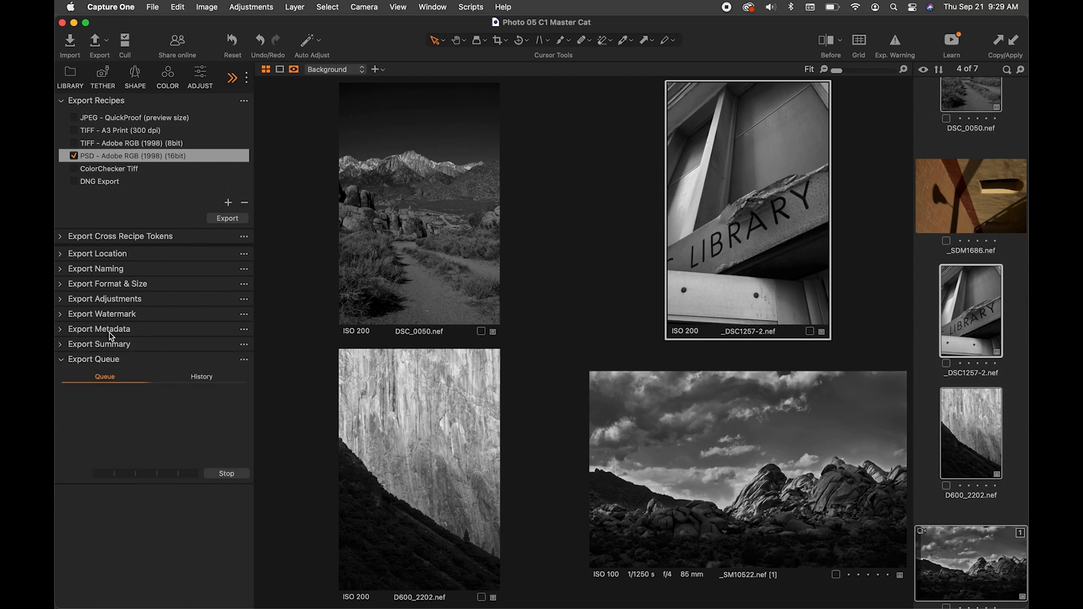
left_click(61, 345)
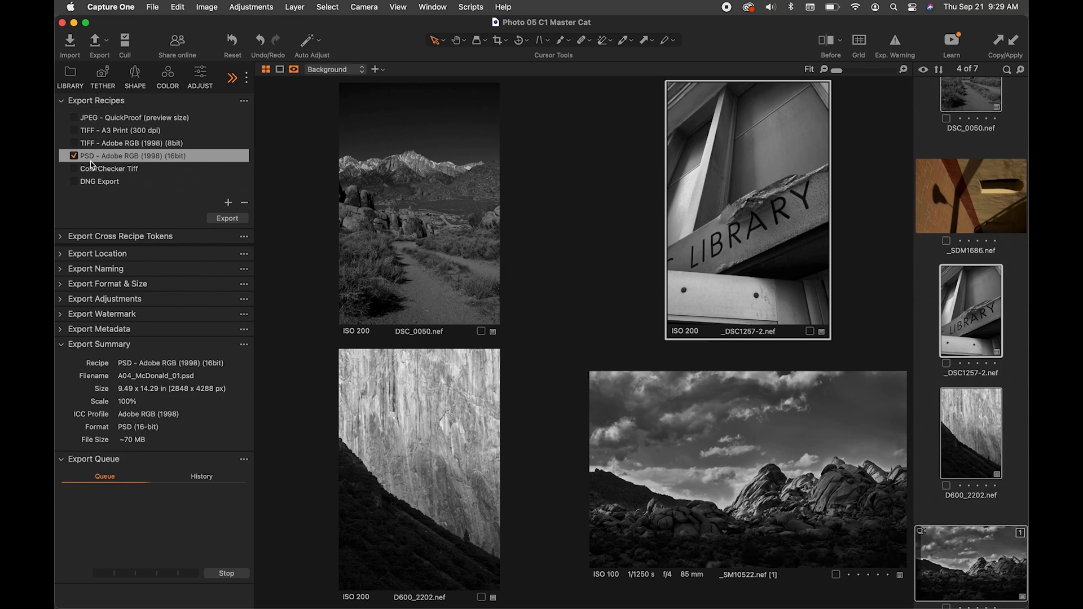
- Disable the 16-bit PSD recipe and enable TIFF - Adobe RGB (1998) (8bit), checking its format details and export summary
left_click(74, 156)
left_click(74, 143)
left_click(93, 145)
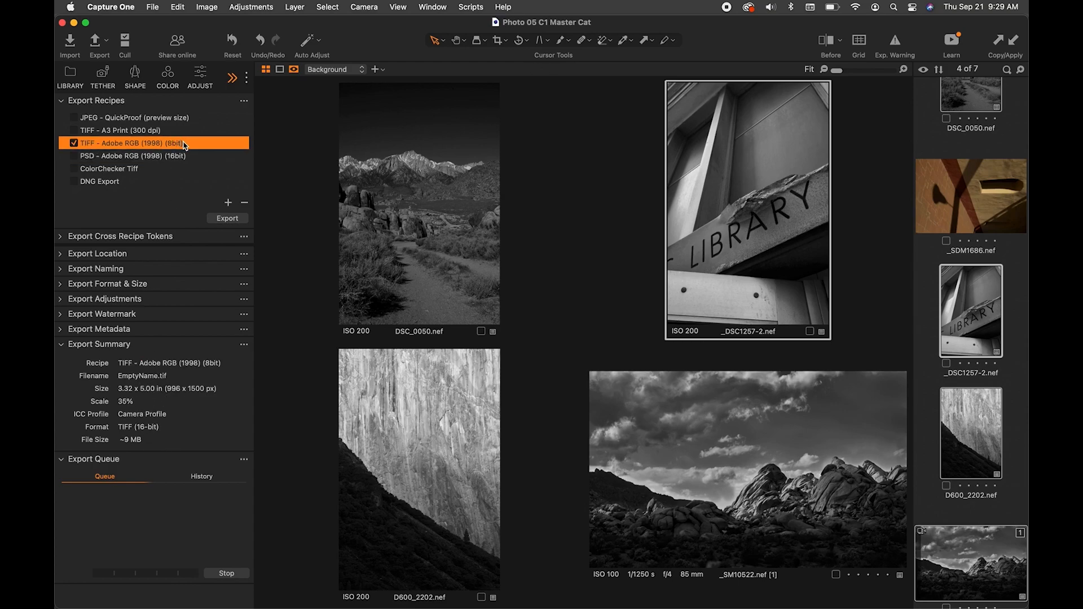
mouse_move(181, 146)
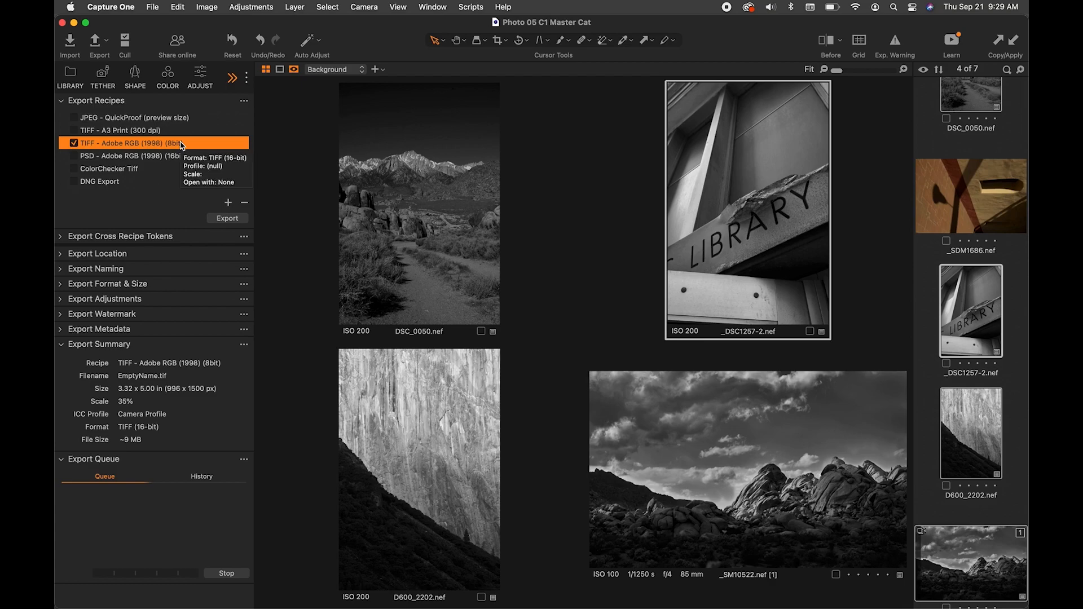
- Re-enable the PSD - Adobe RGB (1998) (16bit) recipe and disable the 8-bit TIFF recipe
left_click(131, 157)
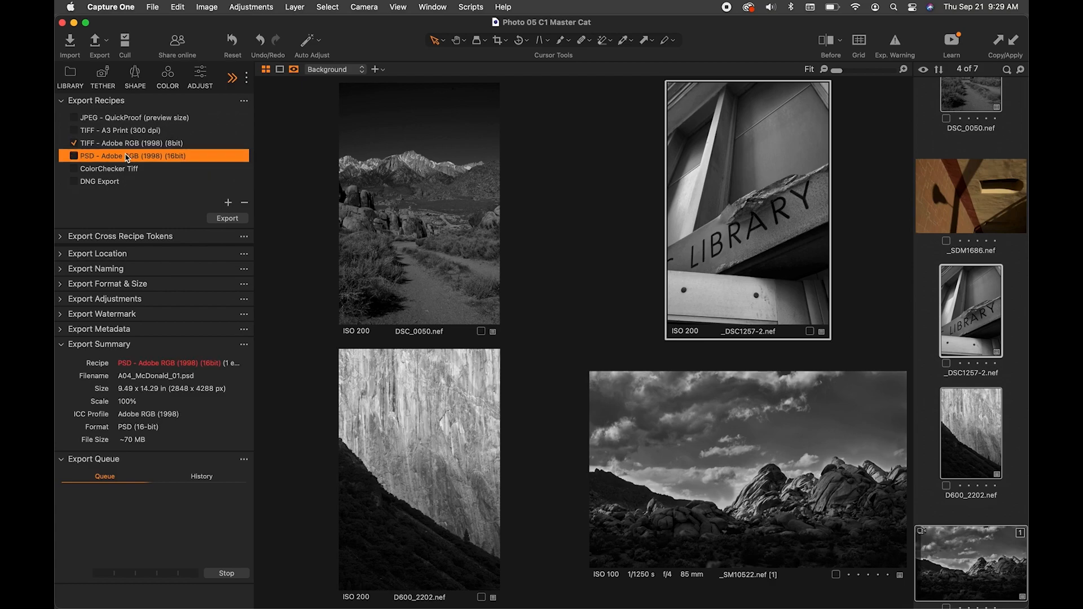
left_click(75, 156)
left_click(74, 144)
- Select the TIFF - Adobe RGB (1998) (8bit) recipe and change its export format to PSD
left_click(229, 204)
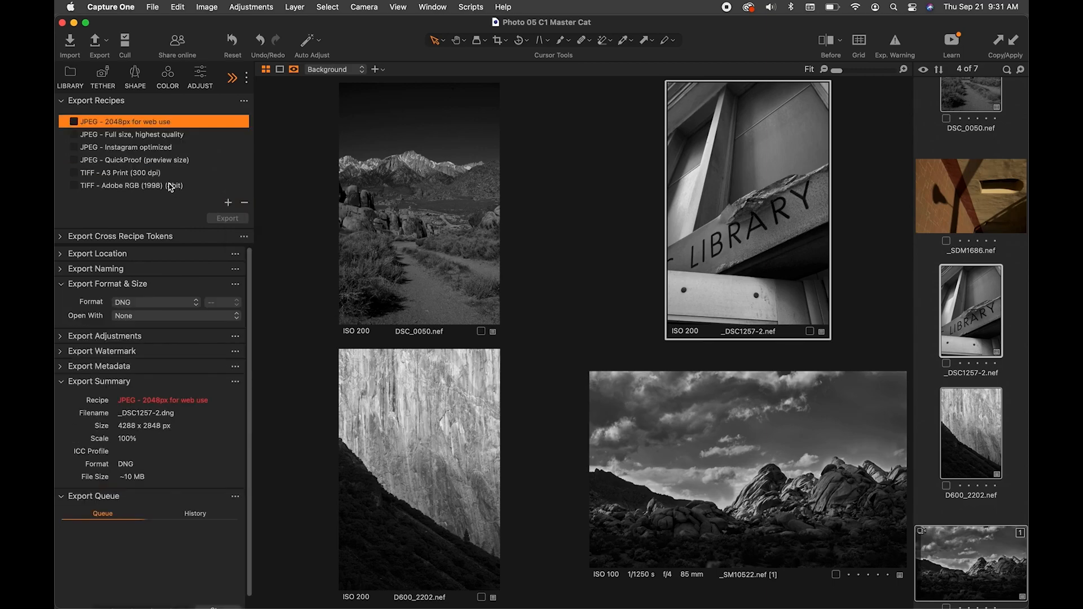
left_click(171, 186)
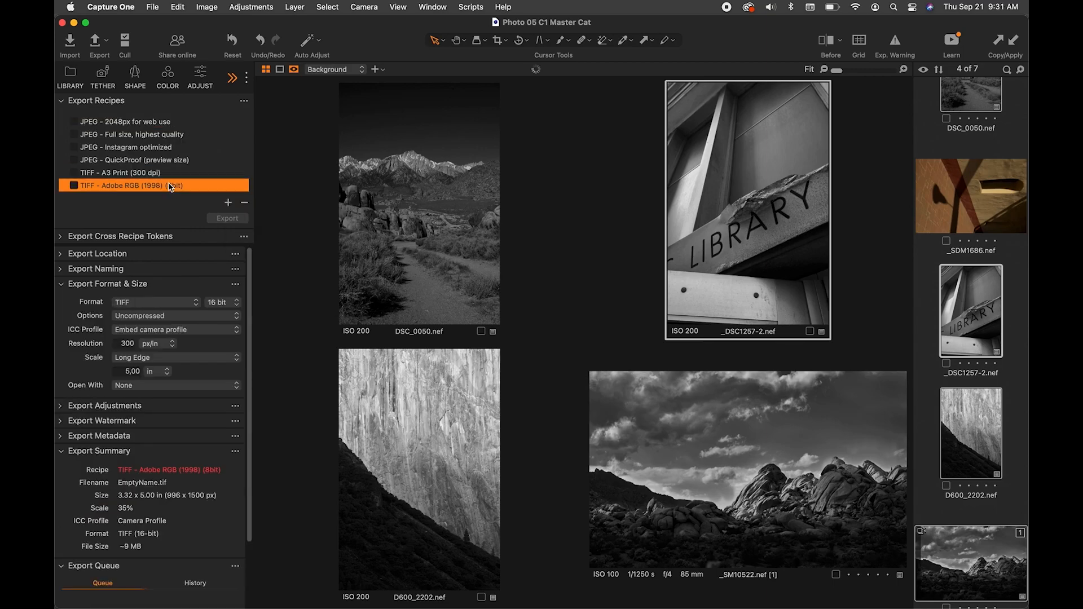
left_click(139, 304)
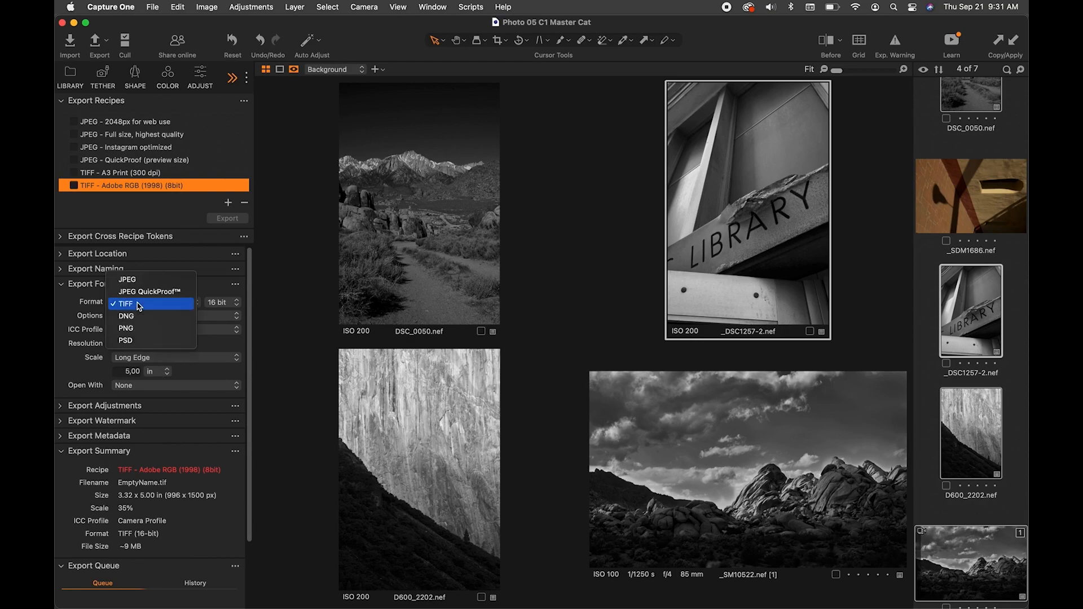
left_click(138, 340)
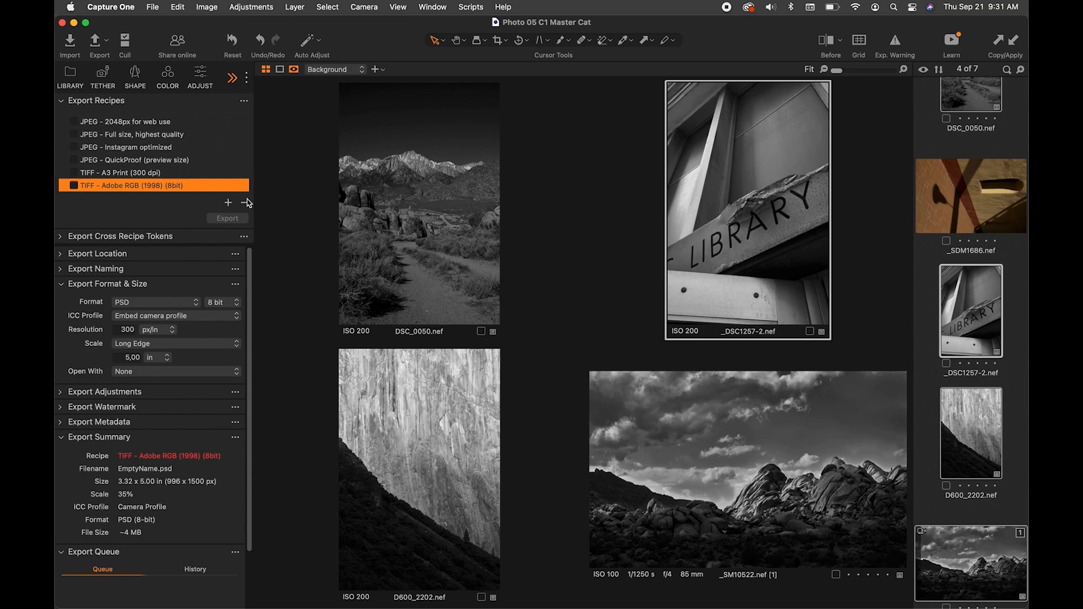
- Create a new export recipe named PSD - ProPhoto RGB (8Bit) and check it in the recipe list
left_click(229, 203)
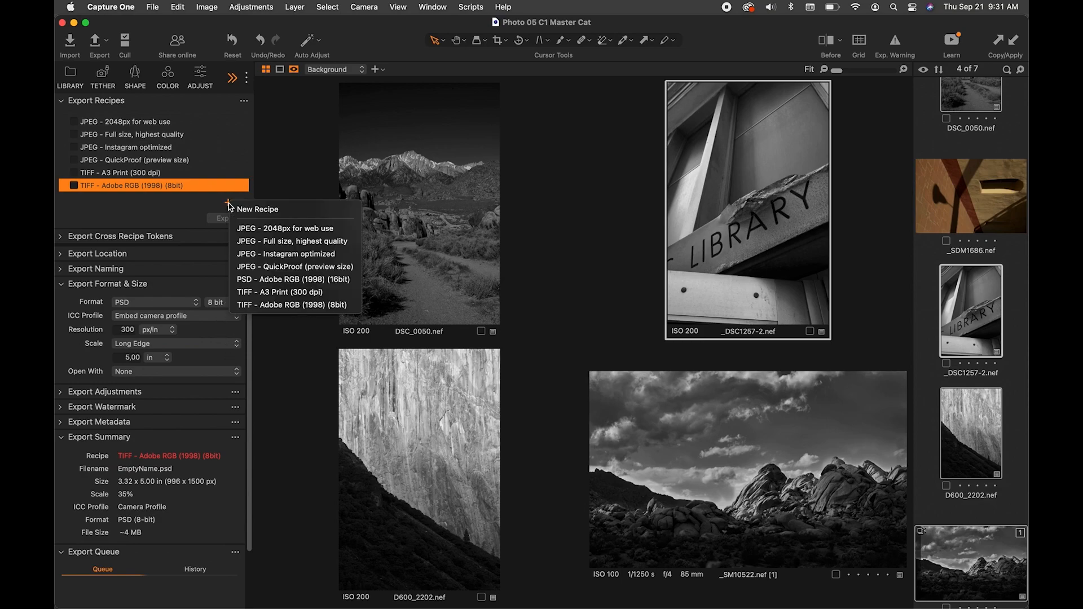
left_click(289, 213)
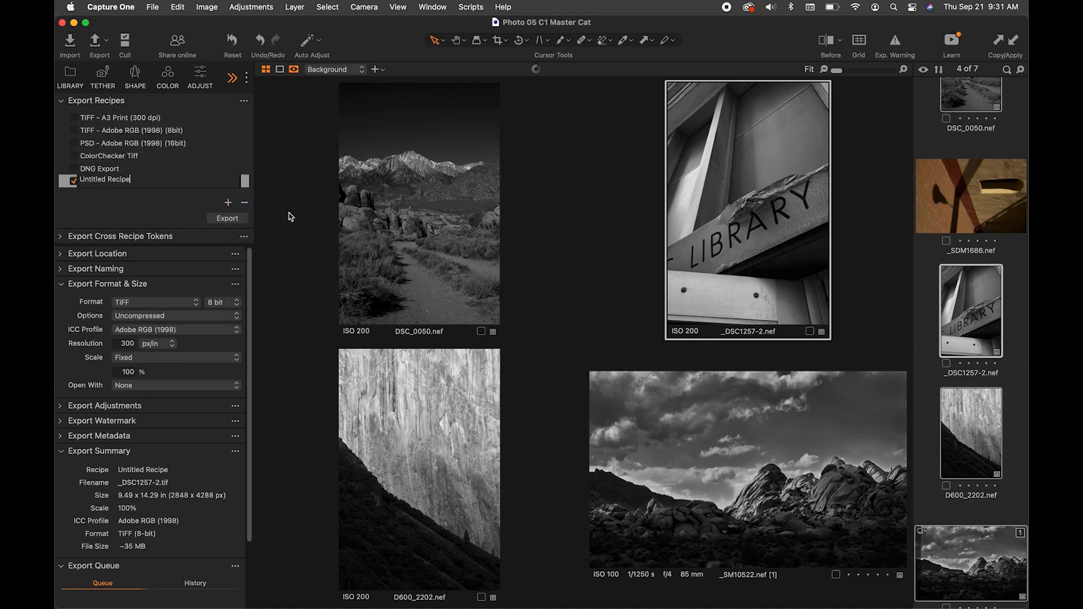
type("PSD - ProPhoto RGB (8Bit)")
key("Return")
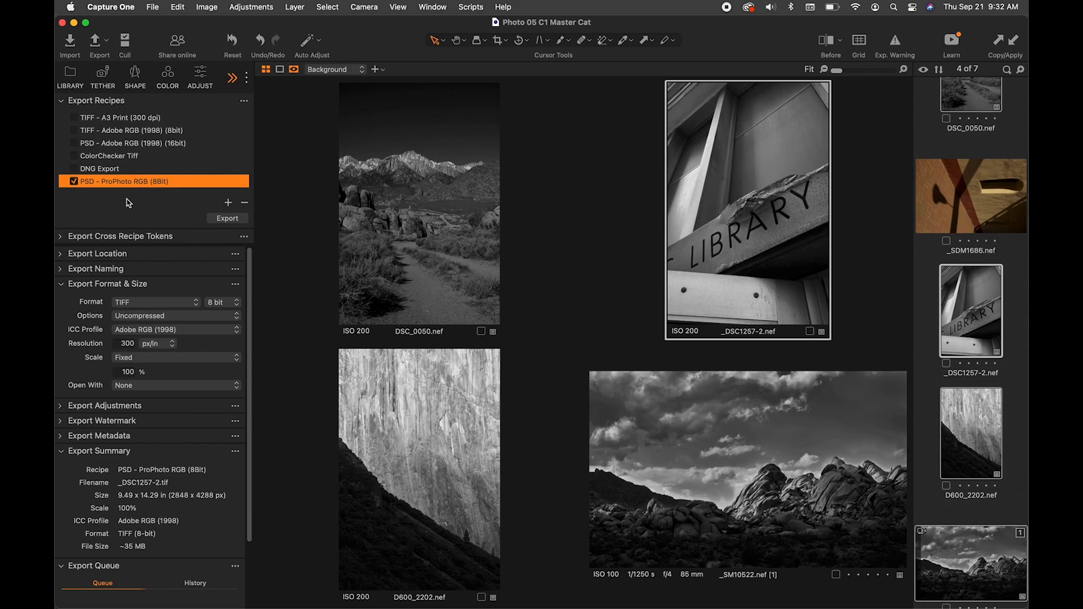
scroll(135, 169, "up", 5)
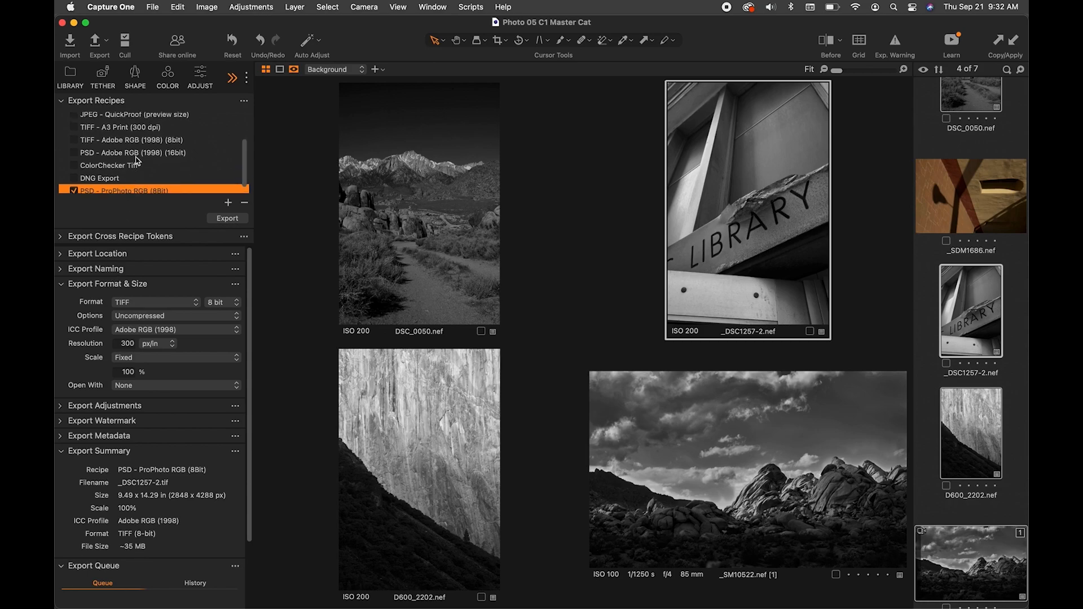
scroll(148, 148, "down", 5)
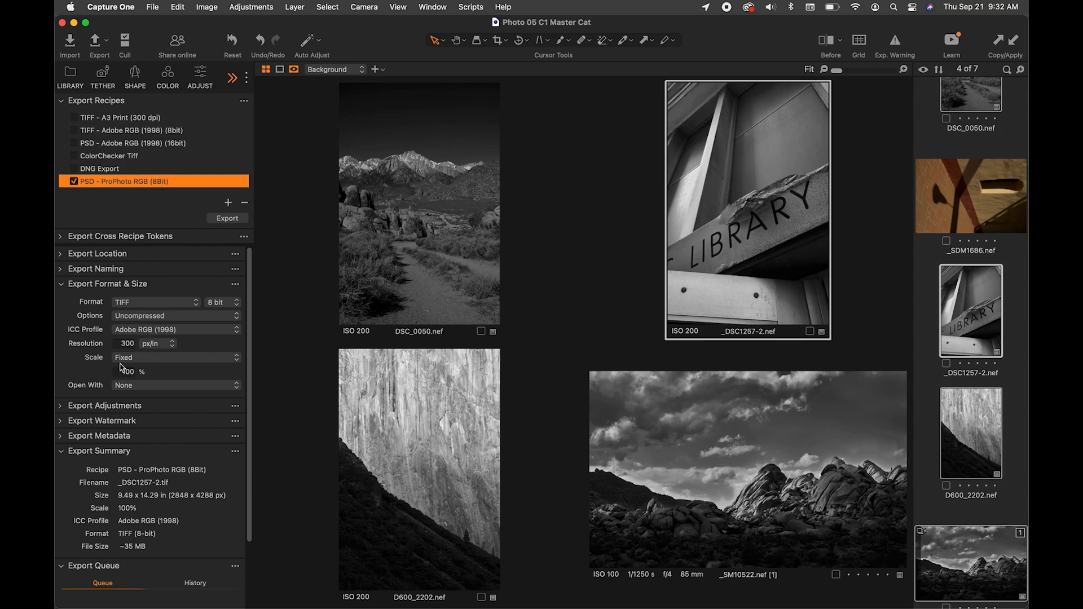
- Collapse the Export Summary section and leave the Export Queue section expanded
left_click(64, 451)
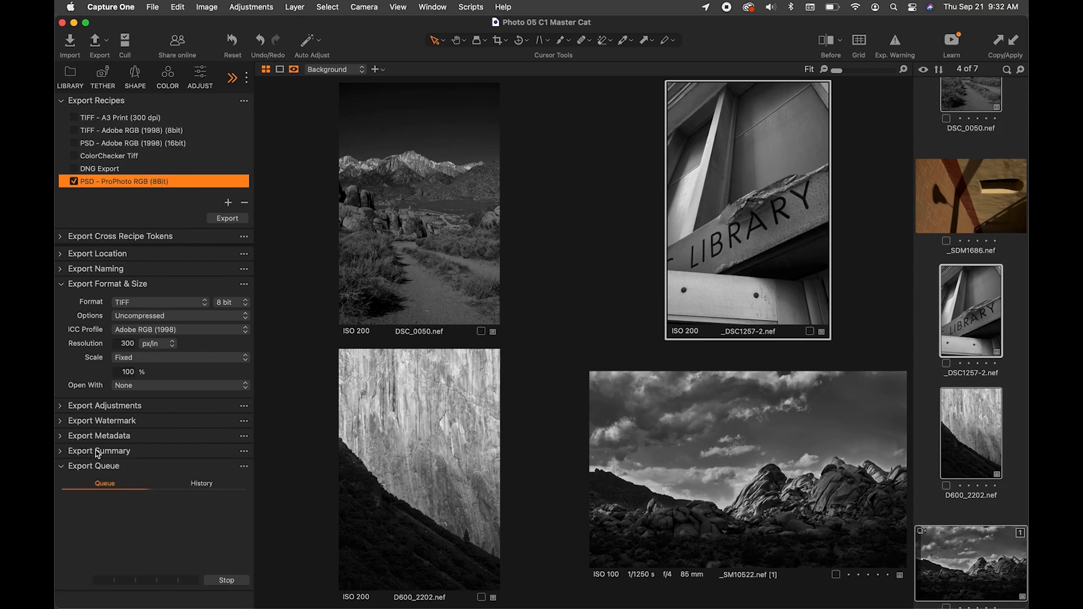
left_click(62, 467)
left_click(63, 467)
- Select all photos in the browser, excluding the color _SDM1686.nef and the color _SM10522.nef variant
left_click(465, 269)
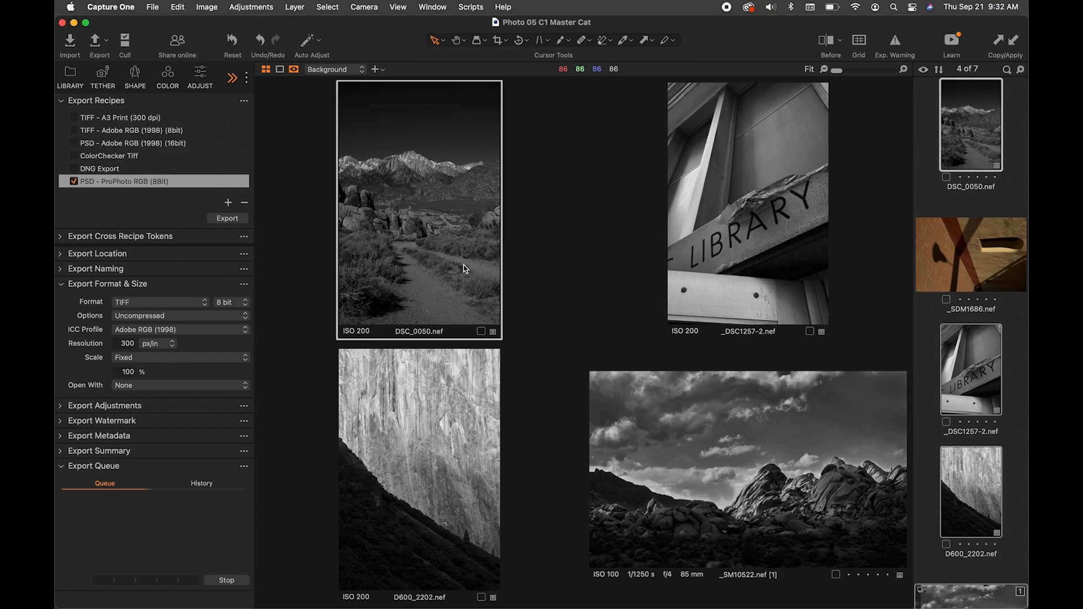
key("super+a")
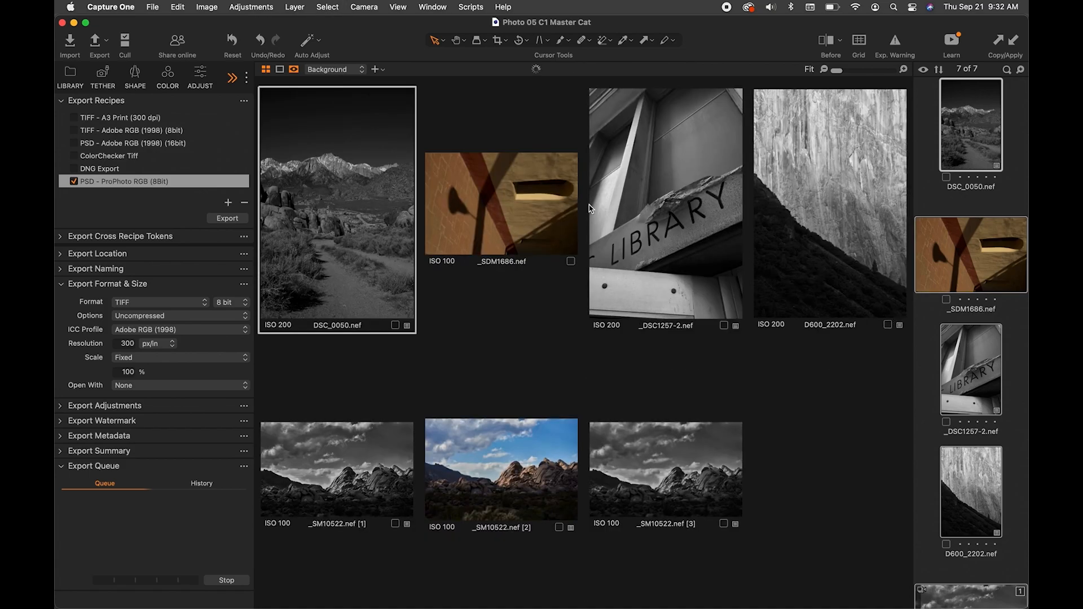
left_click(983, 239, "super")
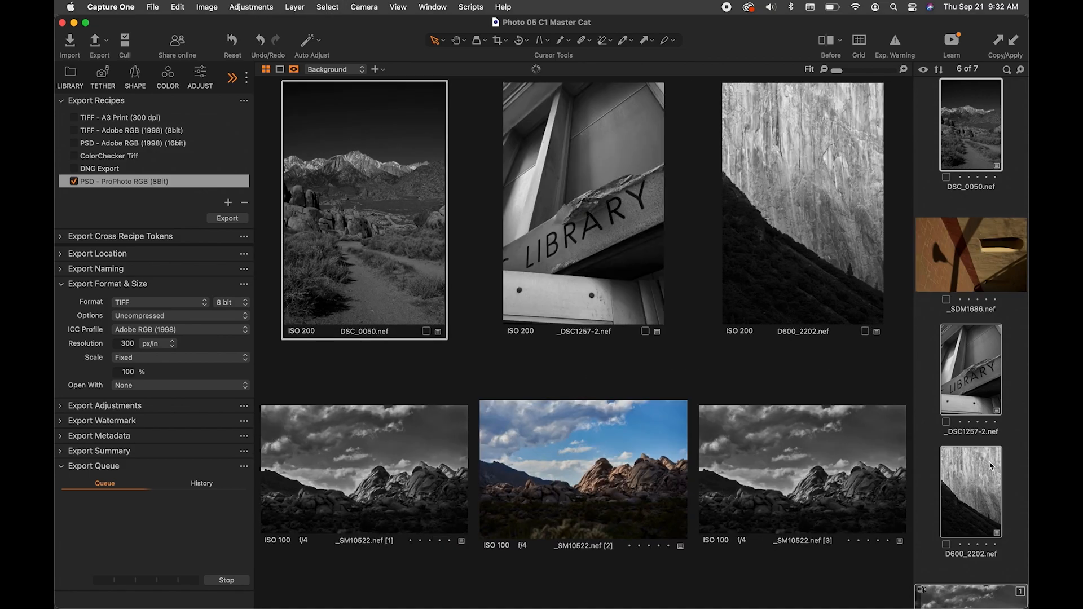
scroll(987, 463, "down", 5)
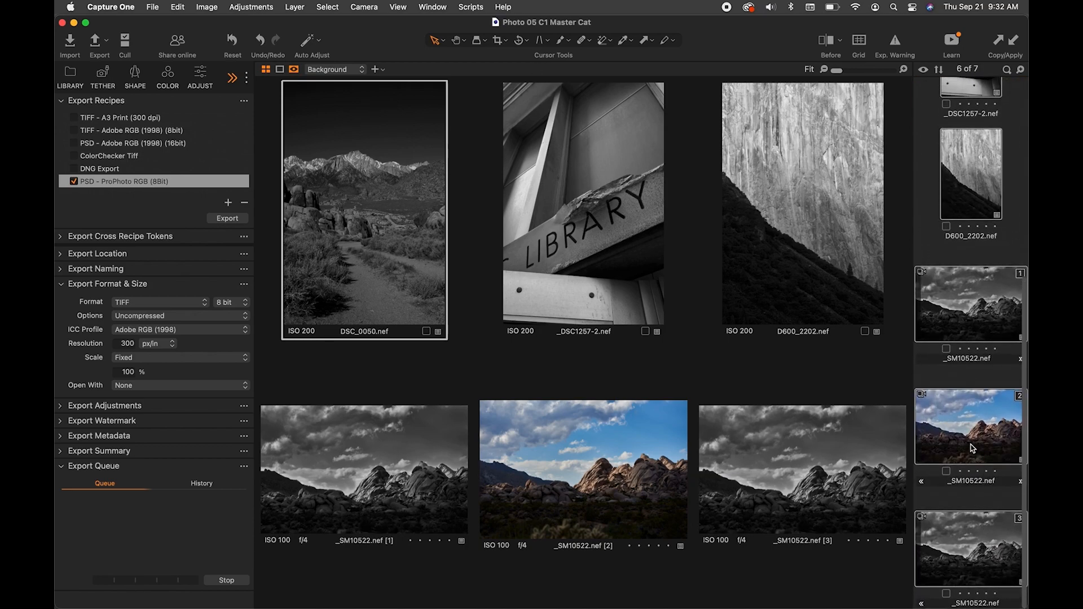
left_click(972, 451, "super")
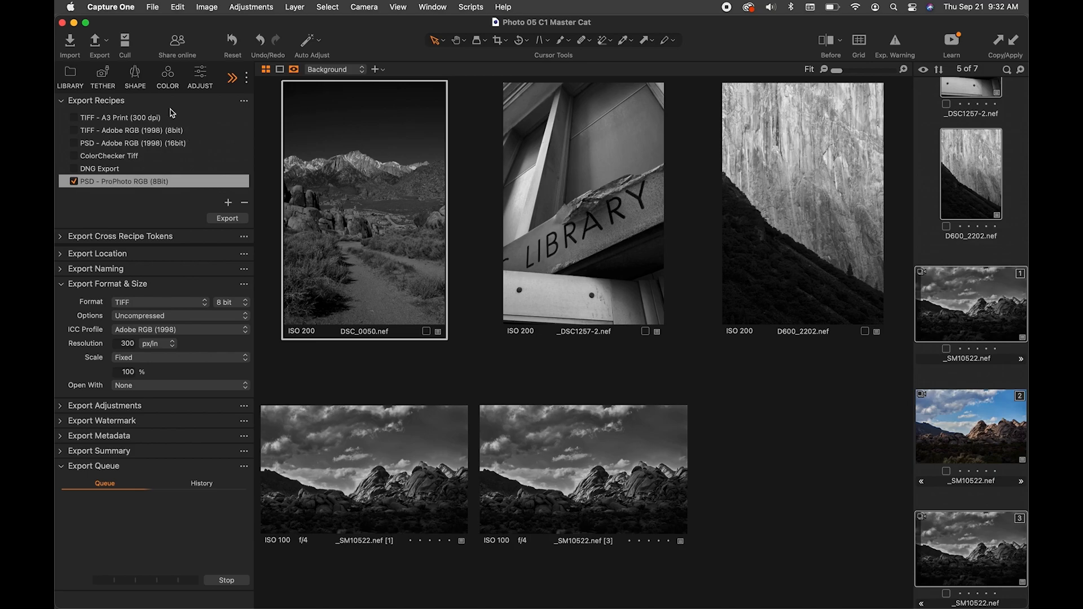
- Open the Export Images window, move it aside to compare its settings with the main window's export tools, and close it
left_click(99, 46)
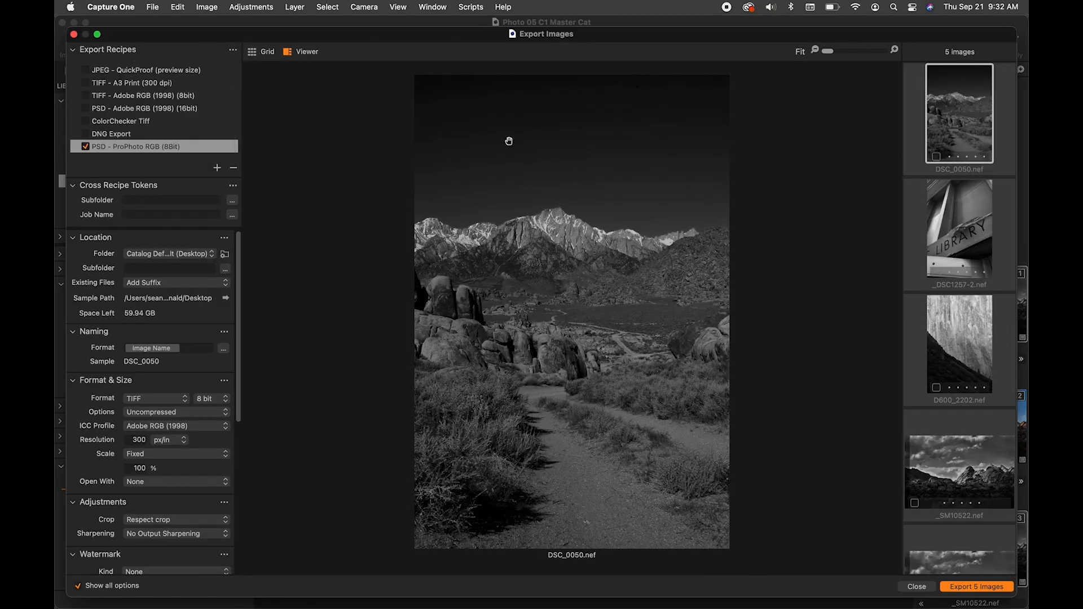
left_click_drag(416, 34, 681, 98)
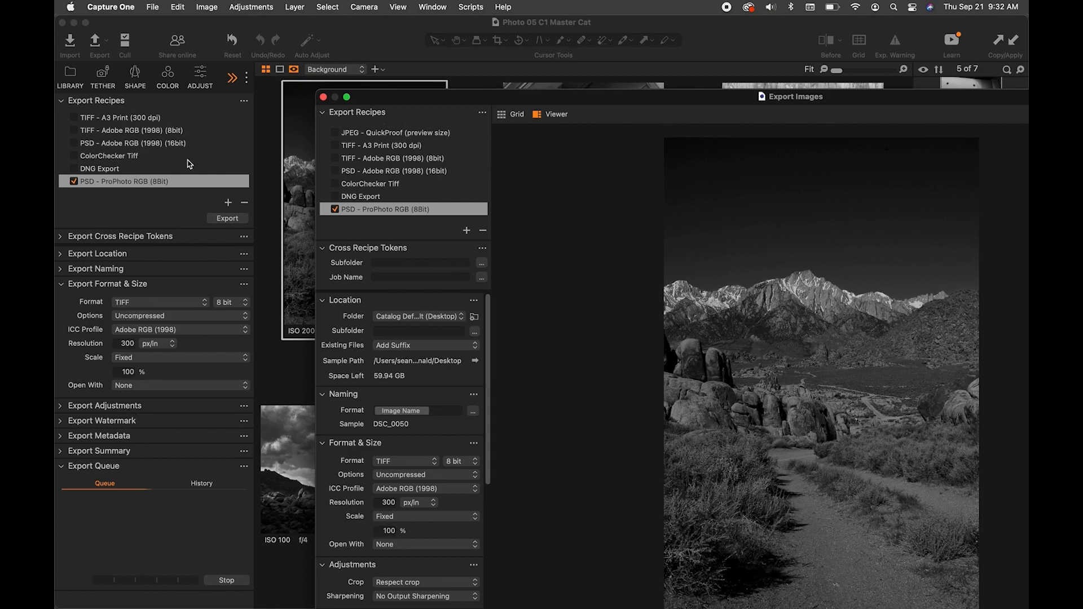
left_click_drag(404, 98, 404, 96)
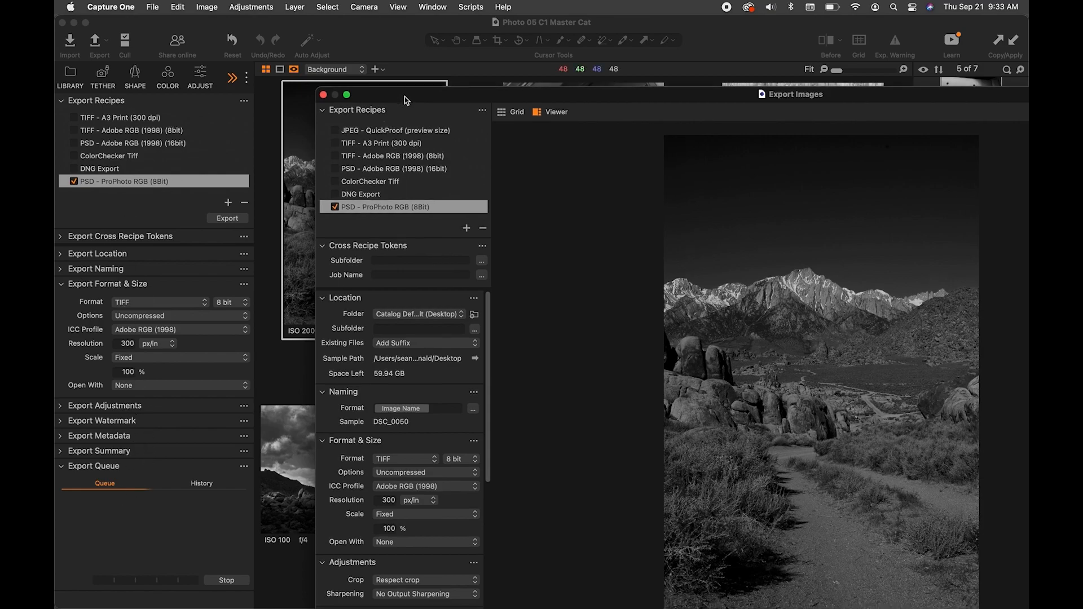
left_click(323, 95)
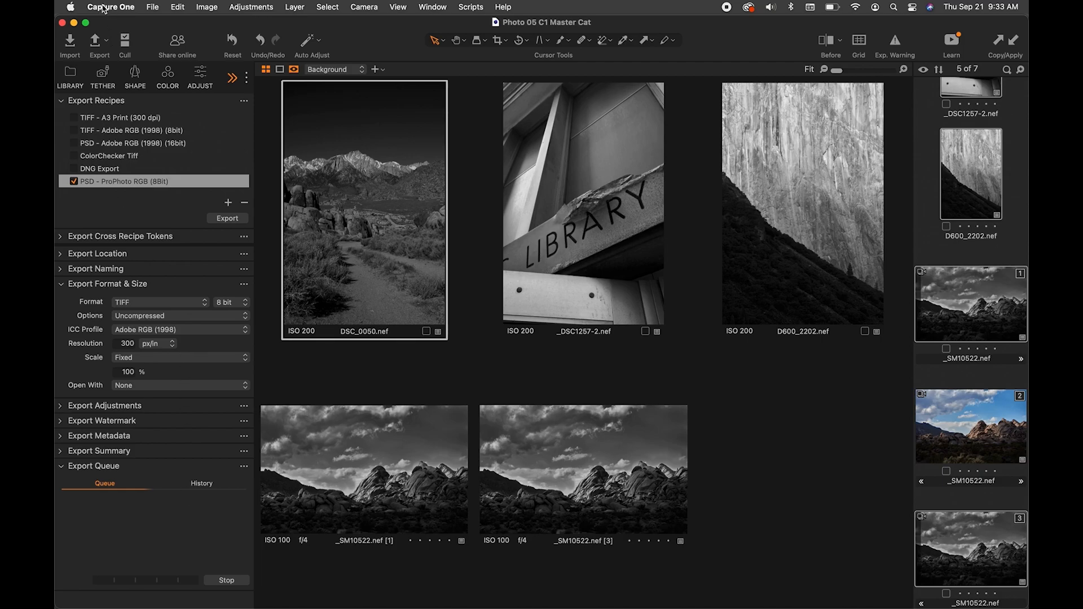
- Reopen the Export Images window, review the PSD - ProPhoto RGB (8Bit) recipe settings, and export the five selected photos
left_click(95, 42)
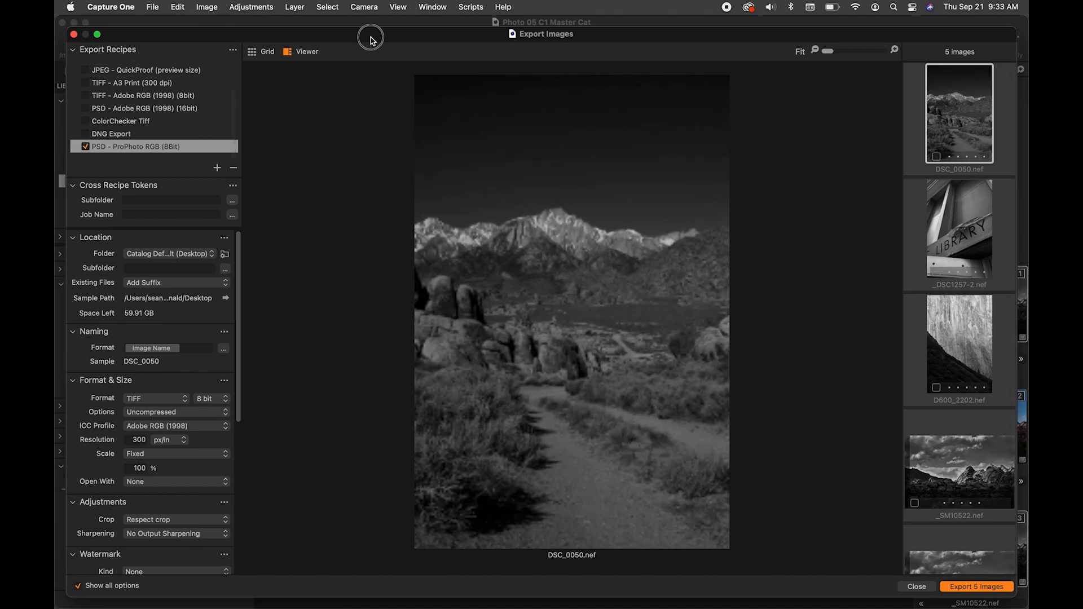
left_click_drag(372, 41, 366, 29)
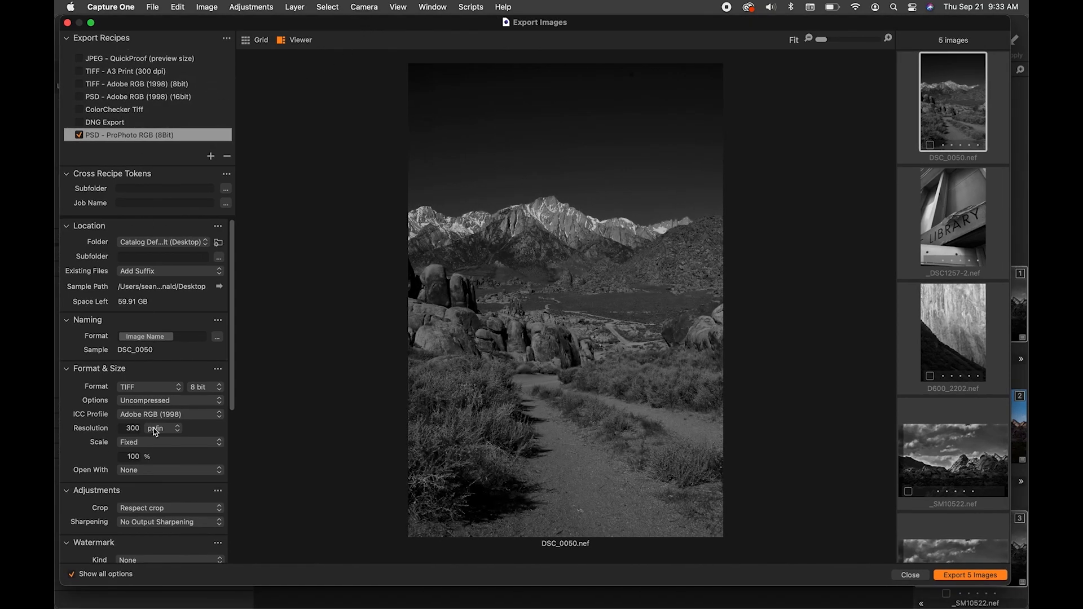
scroll(156, 432, "down", 10)
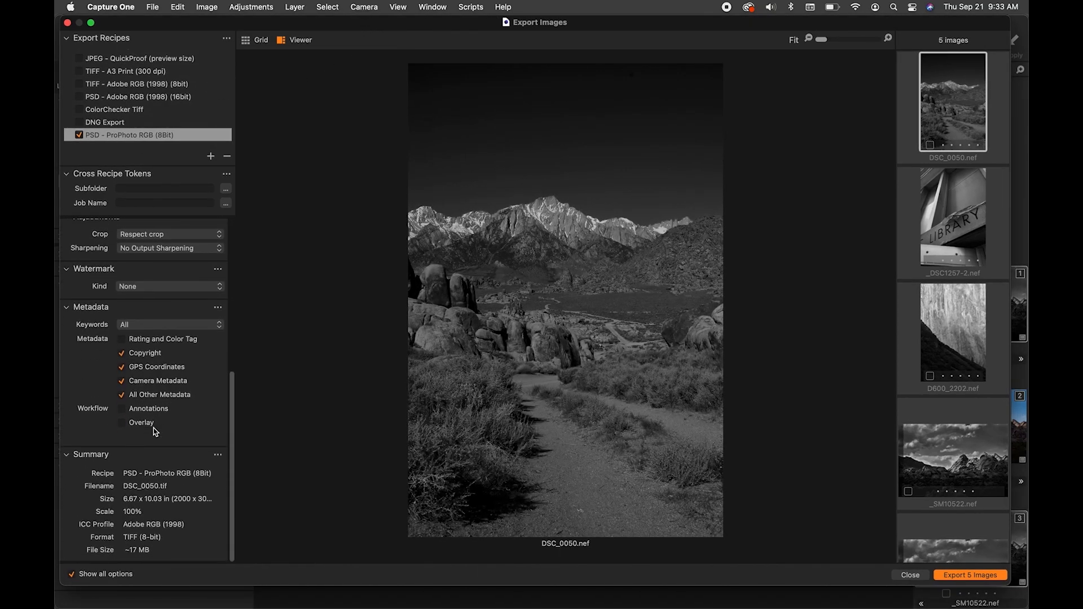
scroll(156, 432, "up", 10)
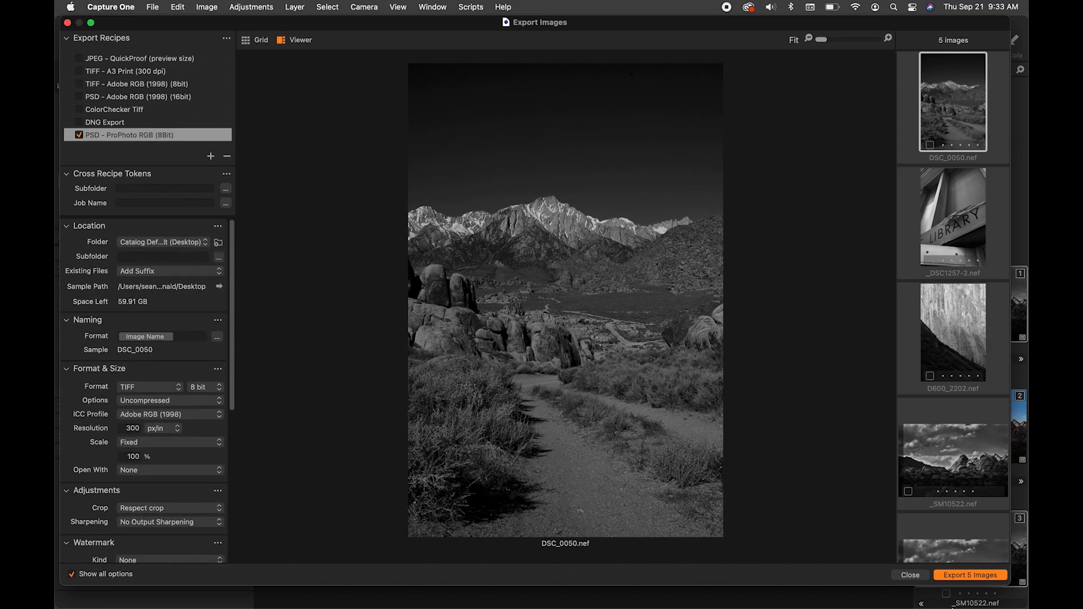
left_click(963, 576)
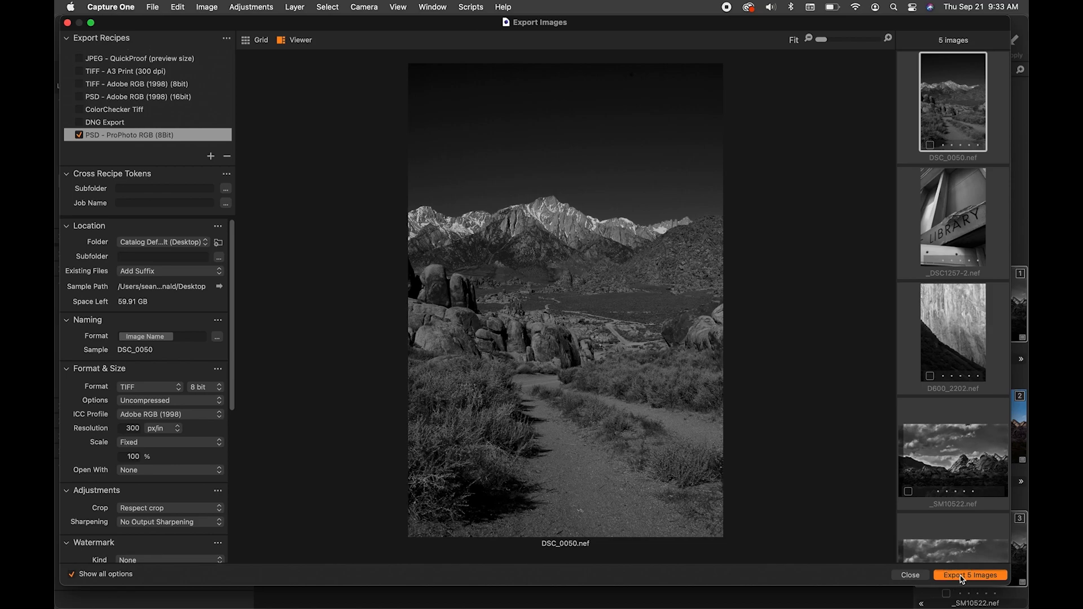